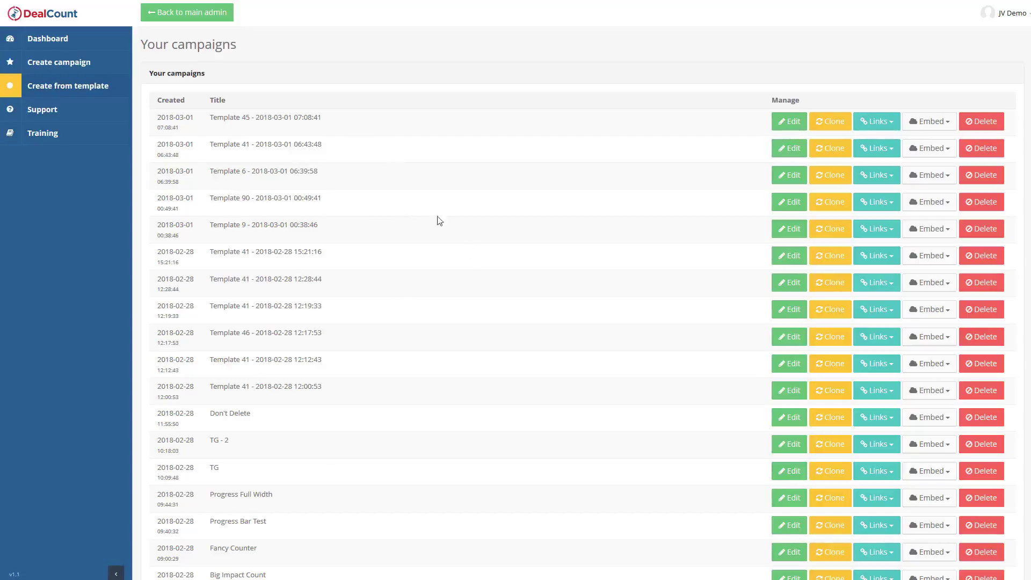
{"action": "left_click", "coordinate": [261, 198]}
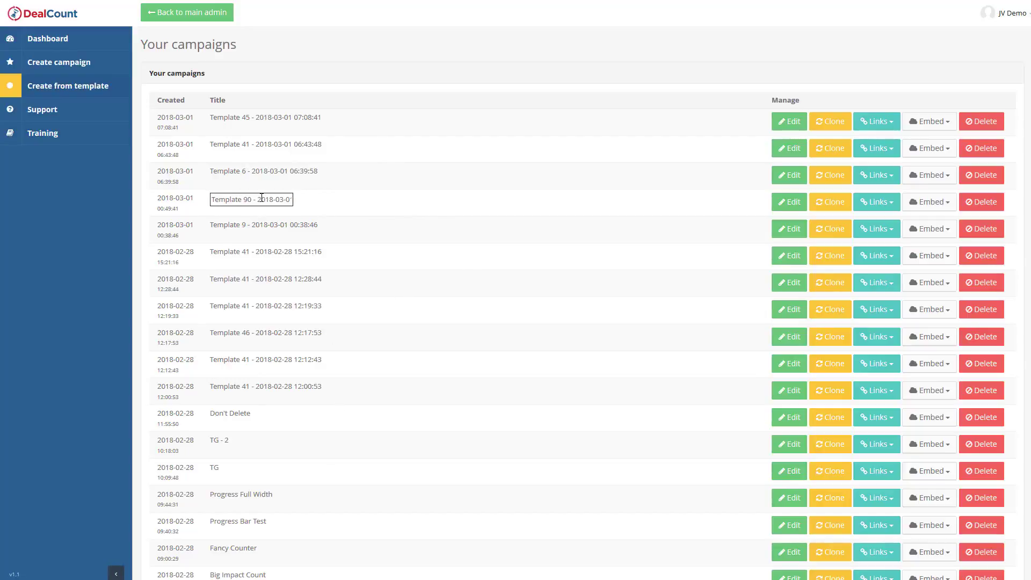
{"action": "triple_click", "coordinate": [261, 198]}
{"action": "type", "text": "change"}
{"action": "key", "text": "Return"}
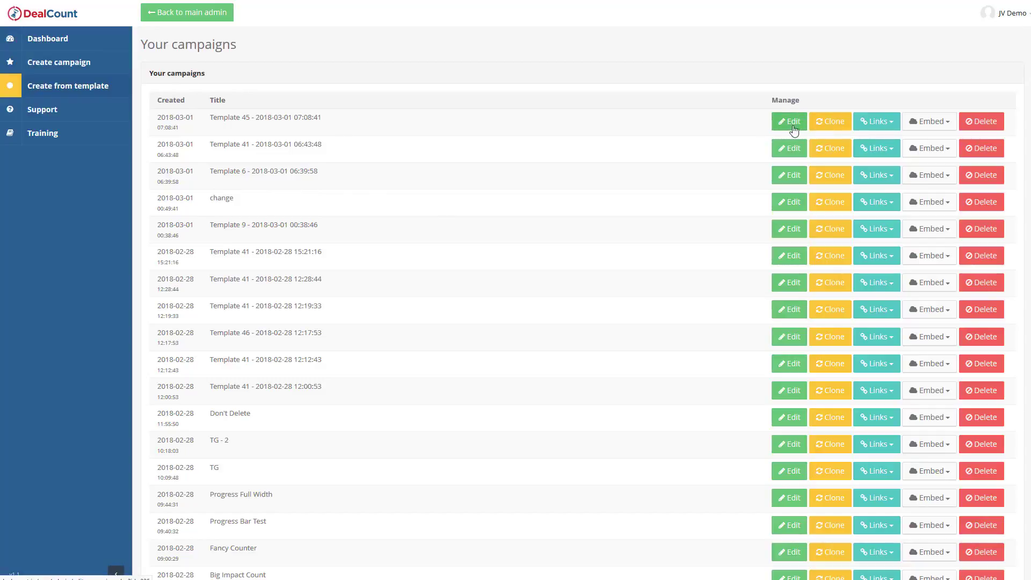
Step: Review the link and embed options of the "Template 45" campaign and look through the campaign list
{"action": "left_click", "coordinate": [879, 127]}
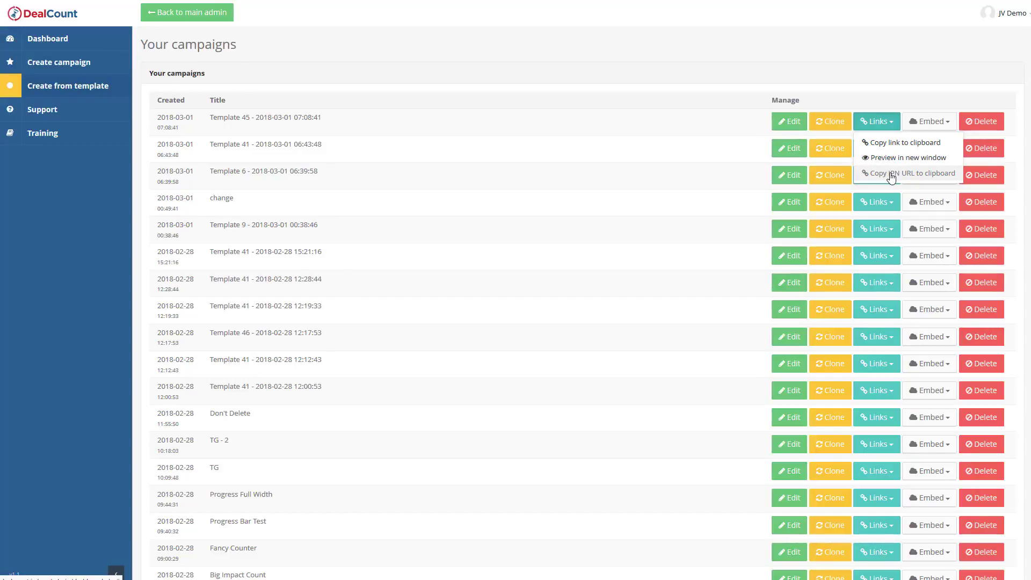
{"action": "left_click", "coordinate": [631, 95]}
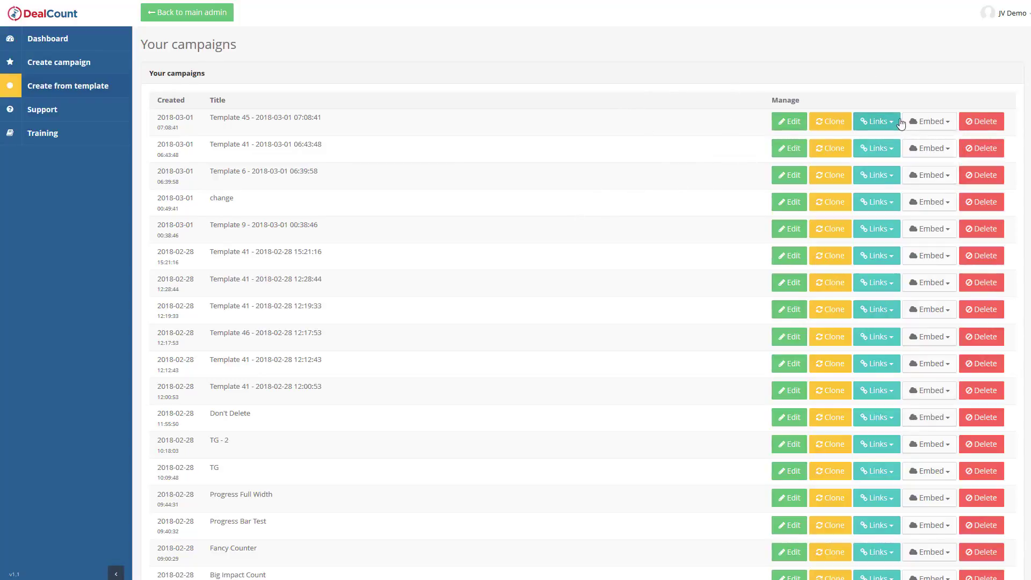
{"action": "left_click", "coordinate": [929, 121]}
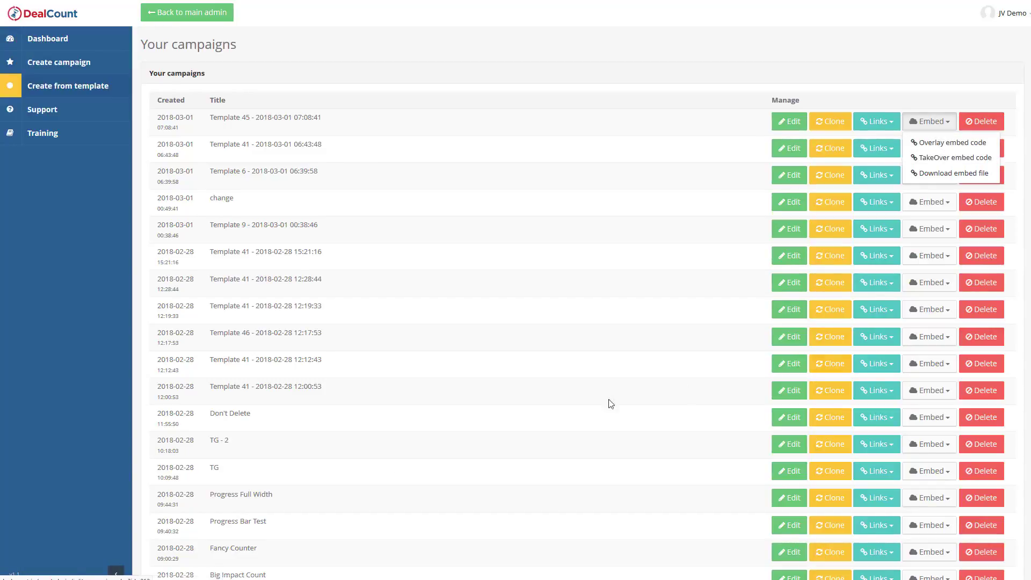
{"action": "left_click", "coordinate": [549, 95]}
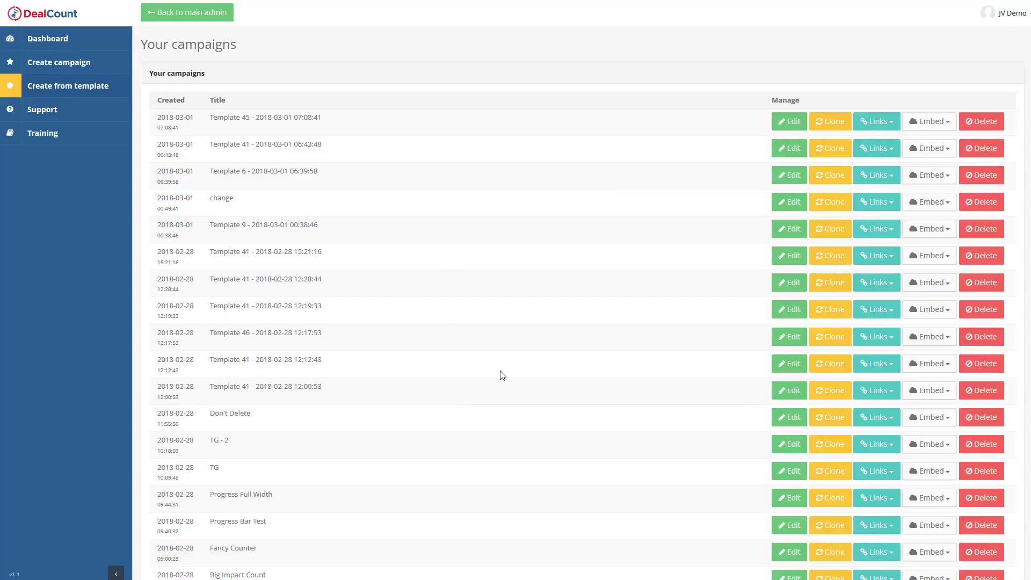
{"action": "scroll", "coordinate": [521, 297], "scroll_direction": "down", "scroll_amount": 3}
{"action": "scroll", "coordinate": [359, 309], "scroll_direction": "up", "scroll_amount": 3}
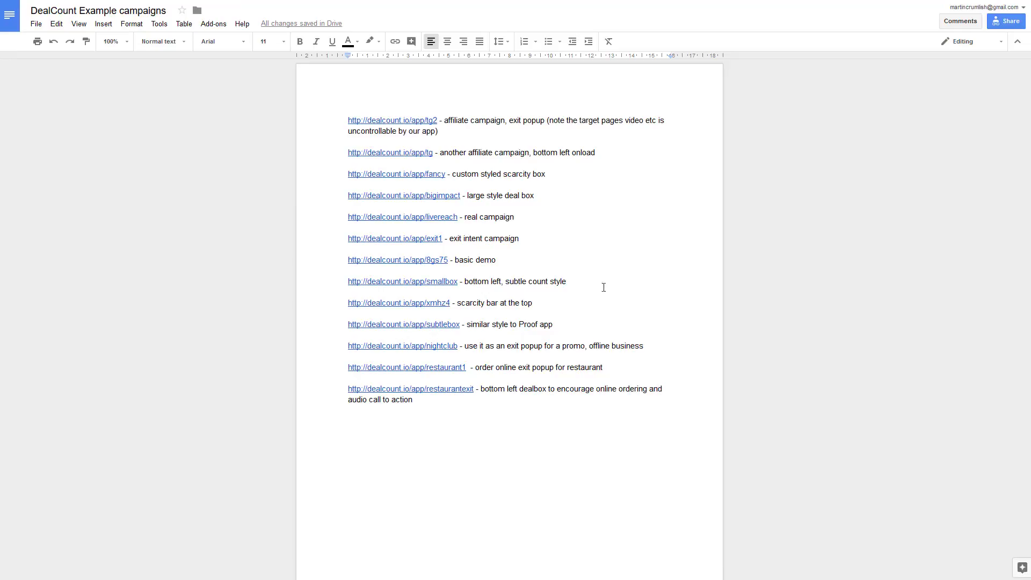
Step: Open the livereach real campaign from the example document and examine its bonus box while moving through the page
{"action": "left_click", "coordinate": [417, 219]}
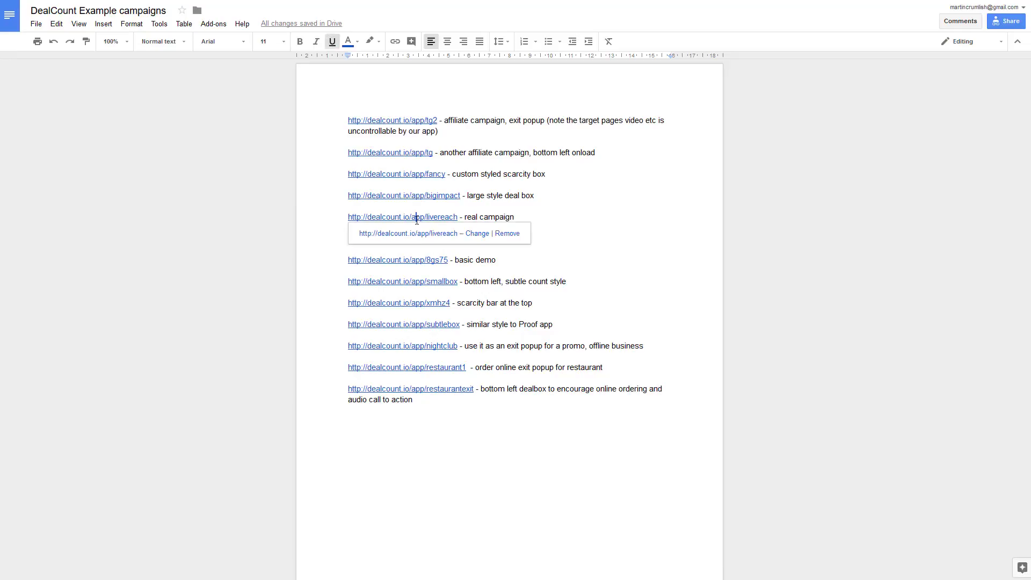
{"action": "left_click", "coordinate": [416, 234]}
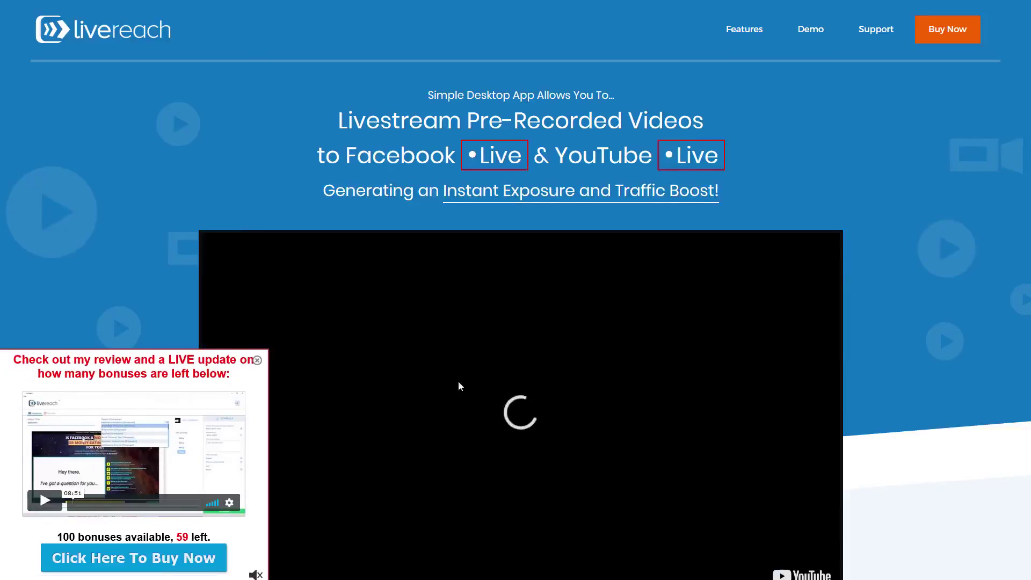
{"action": "scroll", "coordinate": [573, 376], "scroll_direction": "down", "scroll_amount": 4}
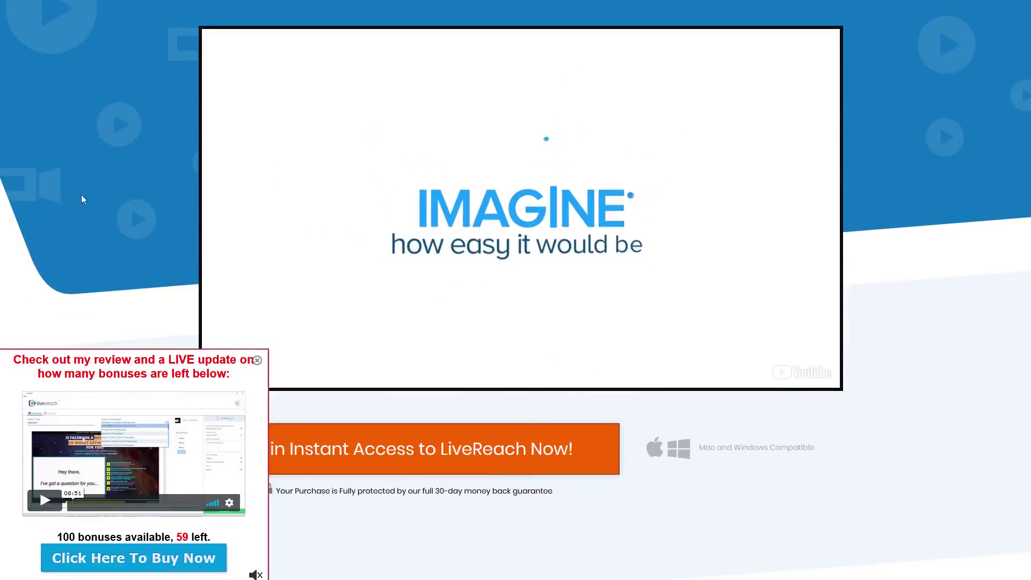
{"action": "scroll", "coordinate": [527, 249], "scroll_direction": "down", "scroll_amount": 10}
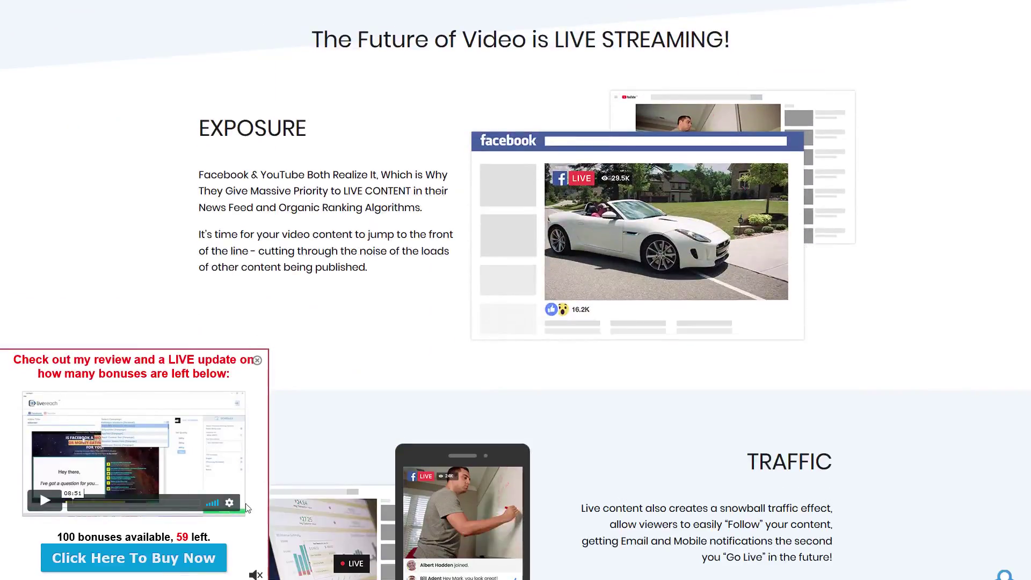
{"action": "double_click", "coordinate": [182, 535]}
{"action": "left_click", "coordinate": [195, 536]}
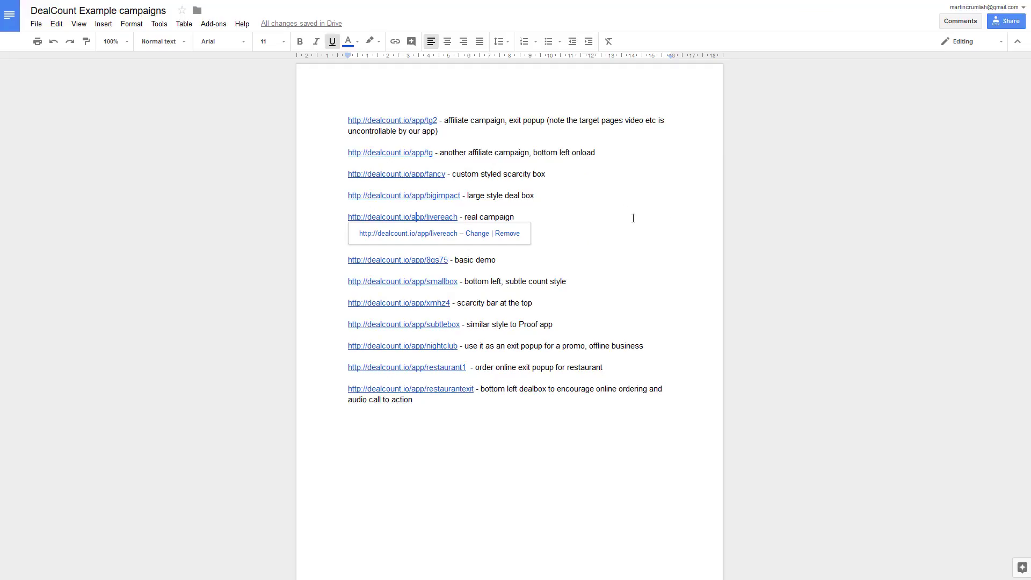
Step: Open the bigimpact example campaign, view its large style deal box, and close the page
{"action": "left_click", "coordinate": [578, 206]}
{"action": "left_click", "coordinate": [420, 200]}
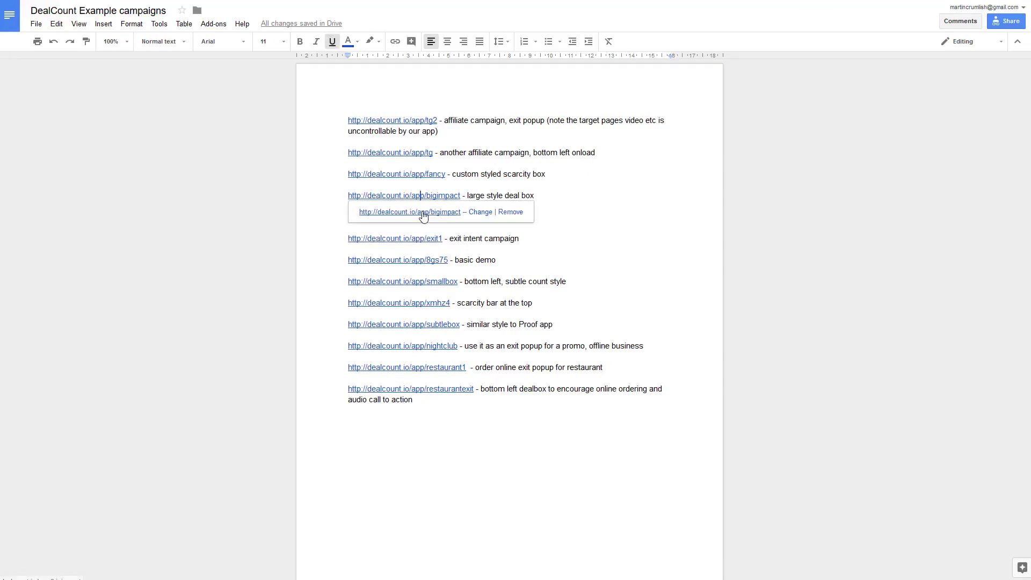
{"action": "left_click", "coordinate": [421, 214]}
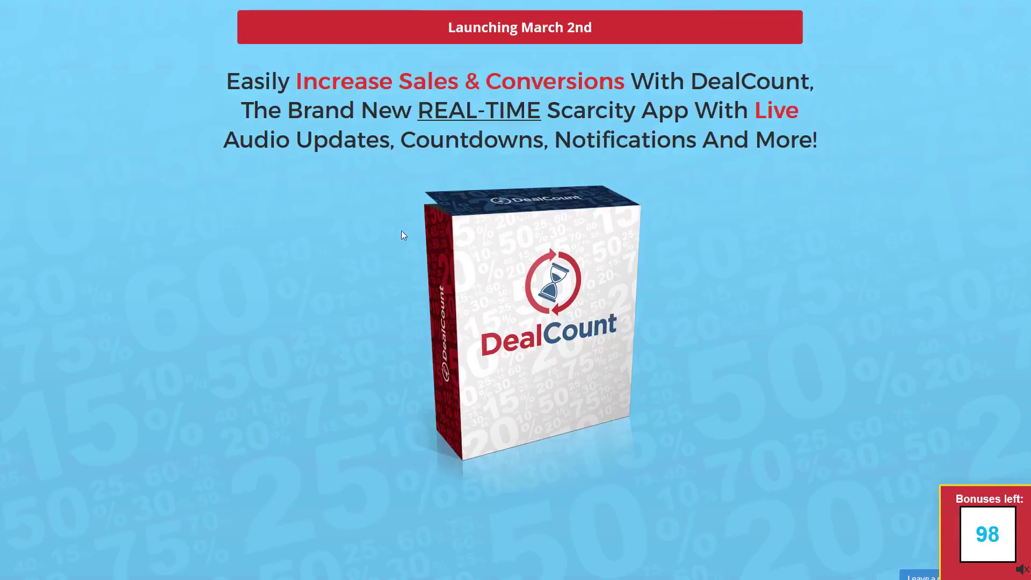
{"action": "key", "text": "ctrl+w"}
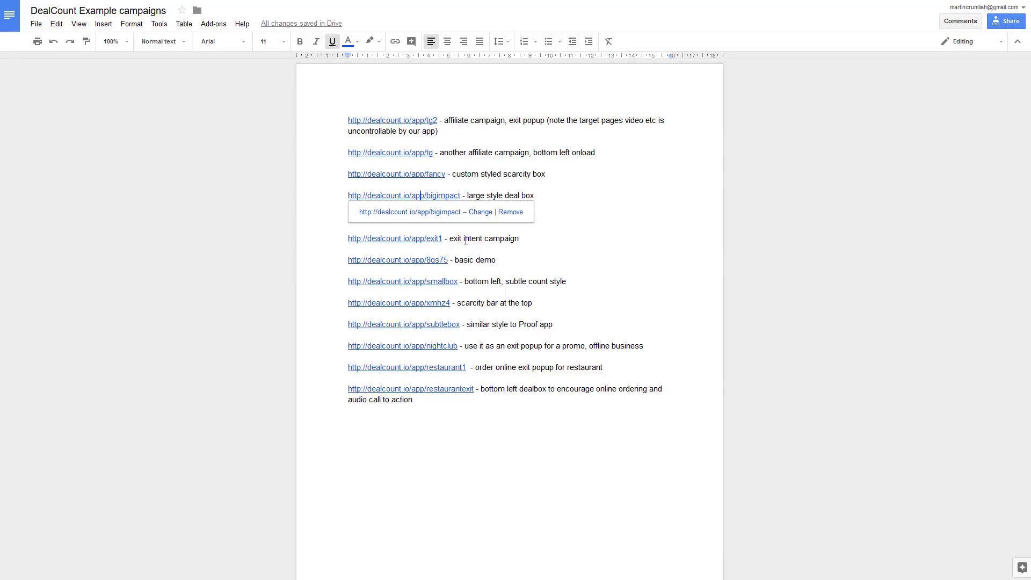
Step: Open the exit1 example campaign from the document to view its exit intent behaviour
{"action": "left_click", "coordinate": [600, 267]}
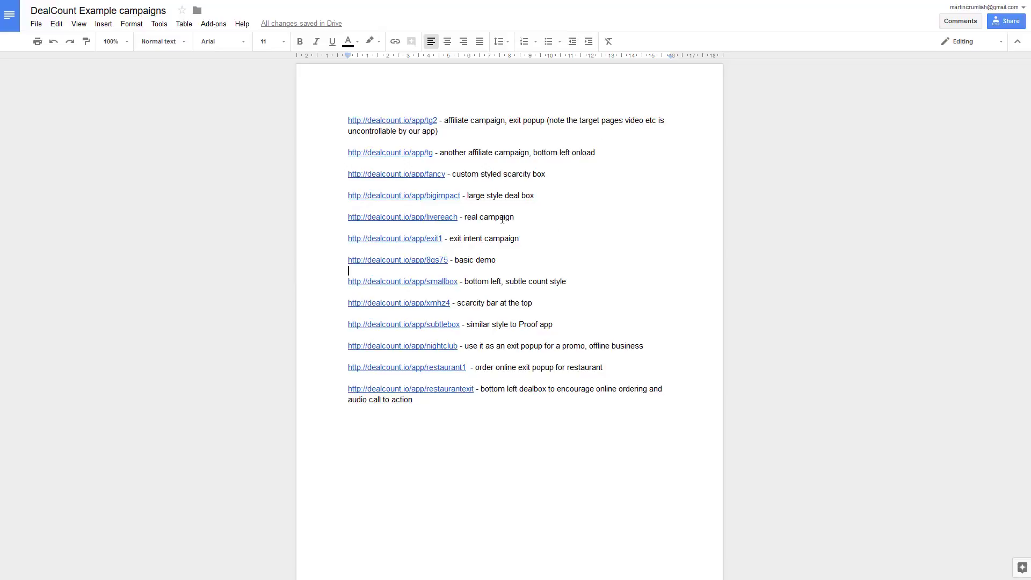
{"action": "left_click", "coordinate": [395, 238]}
{"action": "left_click", "coordinate": [406, 263]}
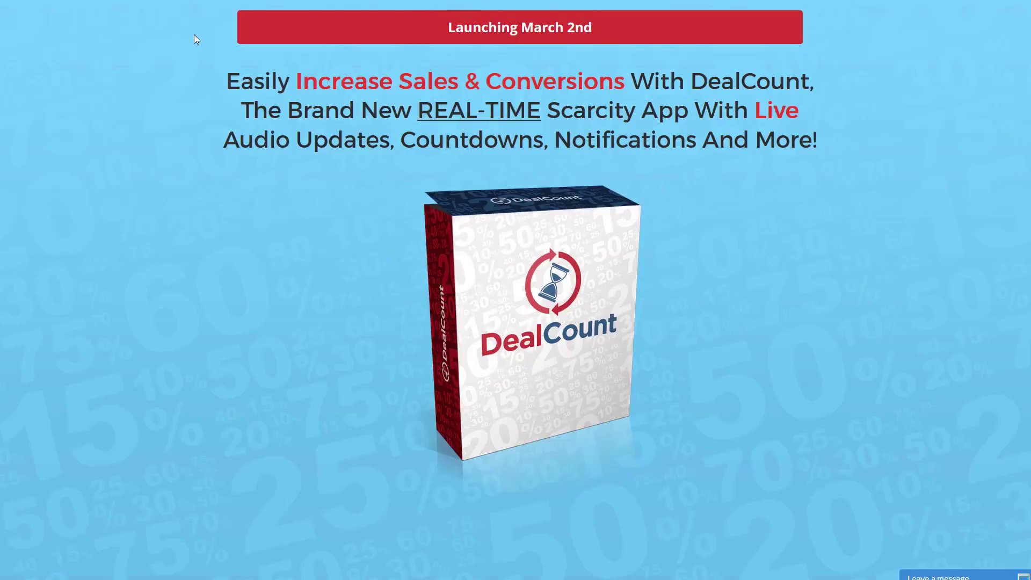
{"action": "mouse_move", "coordinate": [222, 2]}
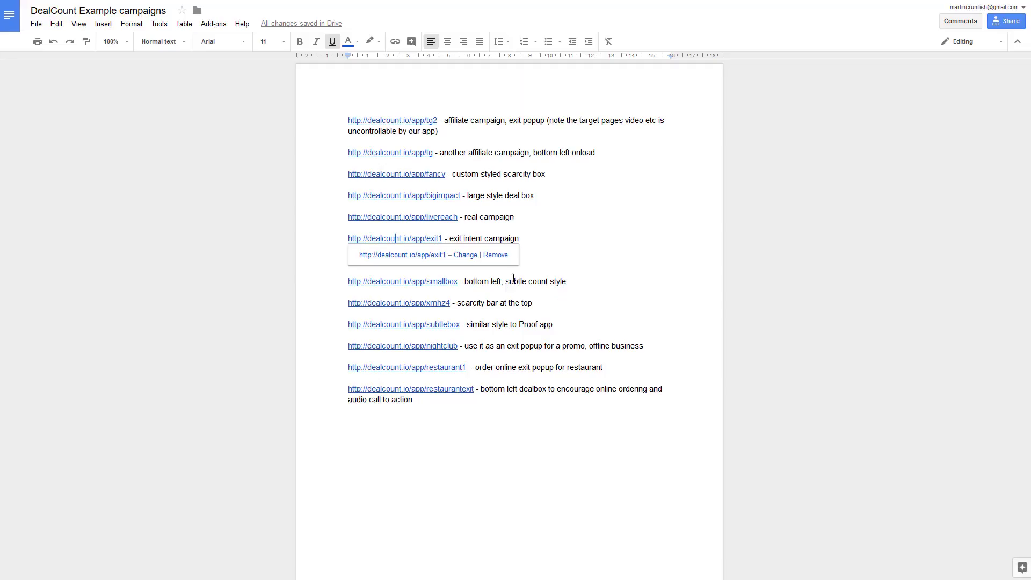
Step: Open the 8gs75 basic demo campaign, view its countdown box, and close the page
{"action": "left_click", "coordinate": [572, 255]}
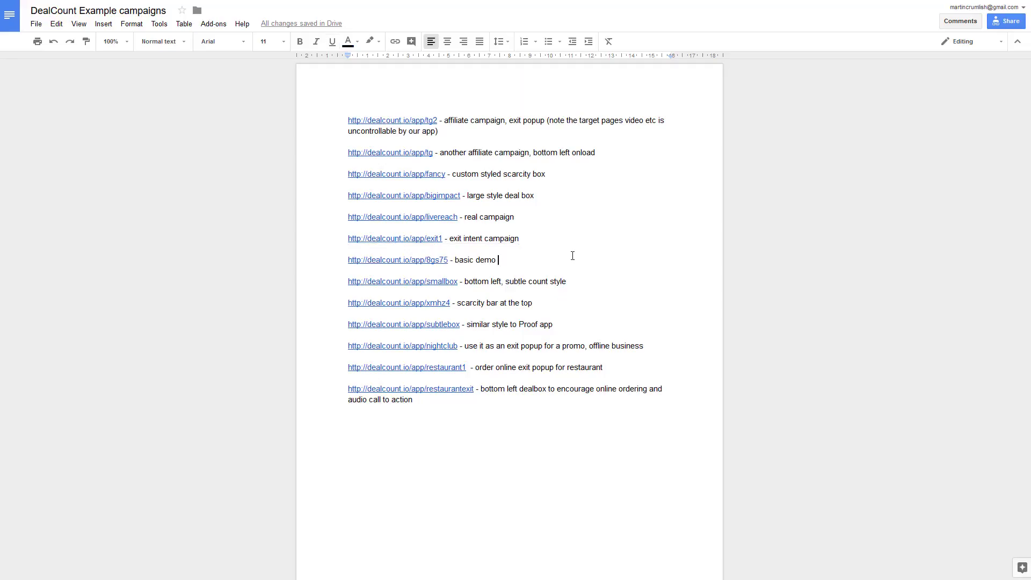
{"action": "left_click", "coordinate": [410, 262]}
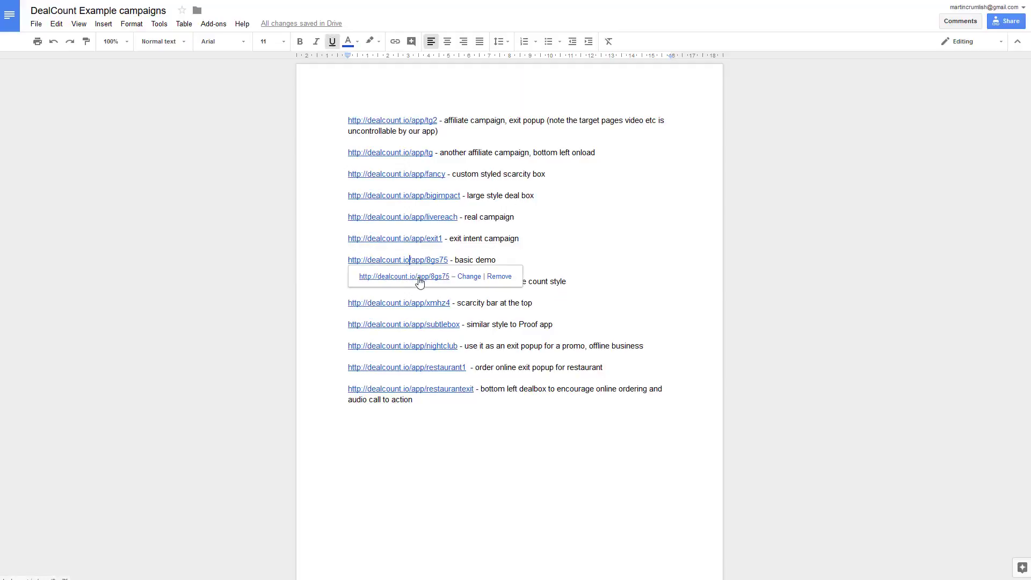
{"action": "left_click", "coordinate": [420, 280]}
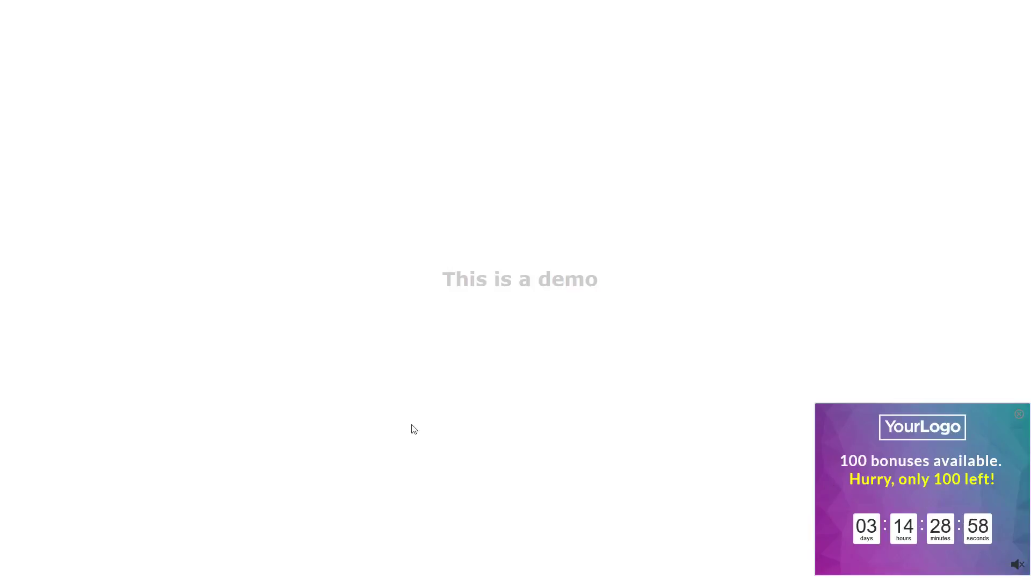
{"action": "key", "text": "ctrl+w"}
Step: Open the smallbox example campaign, view its subtle count box, and return to the document
{"action": "left_click", "coordinate": [587, 238]}
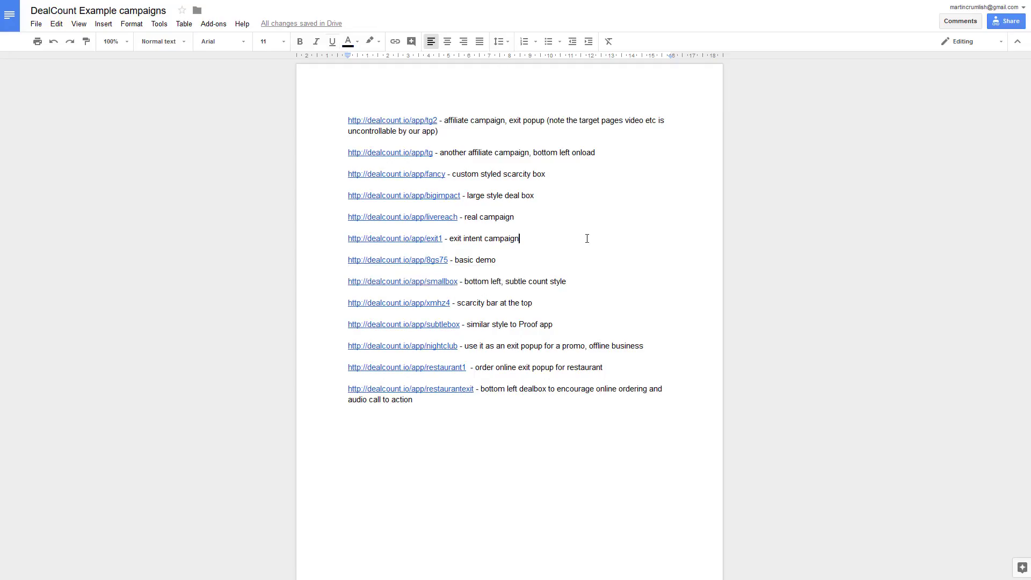
{"action": "left_click", "coordinate": [437, 282]}
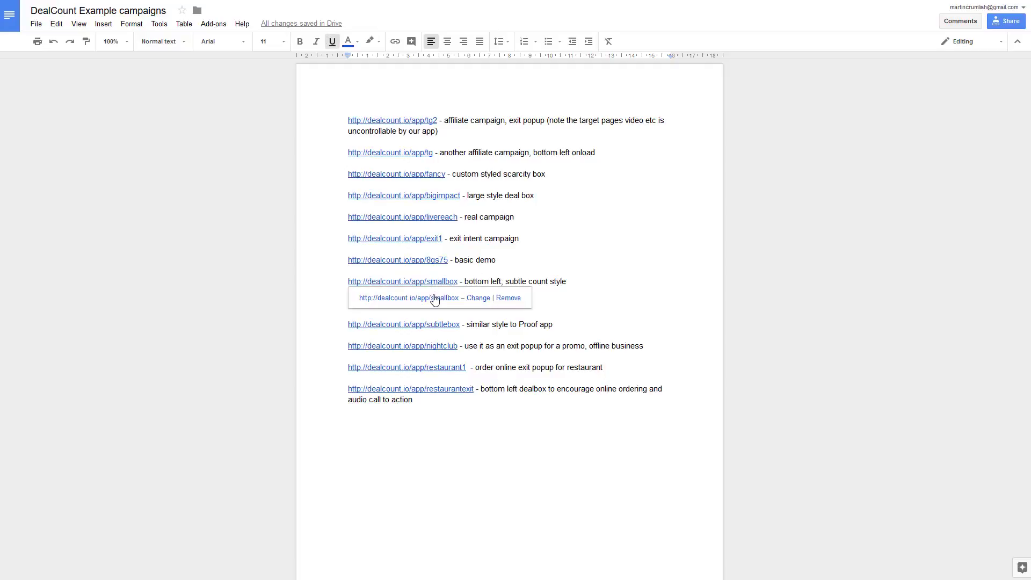
{"action": "left_click", "coordinate": [433, 299]}
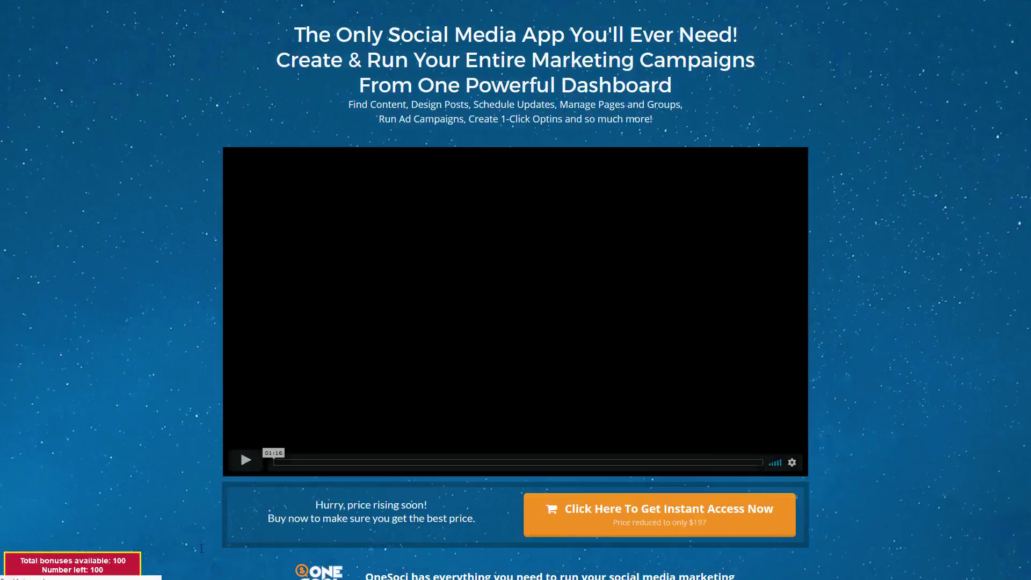
{"action": "left_click", "coordinate": [246, 462]}
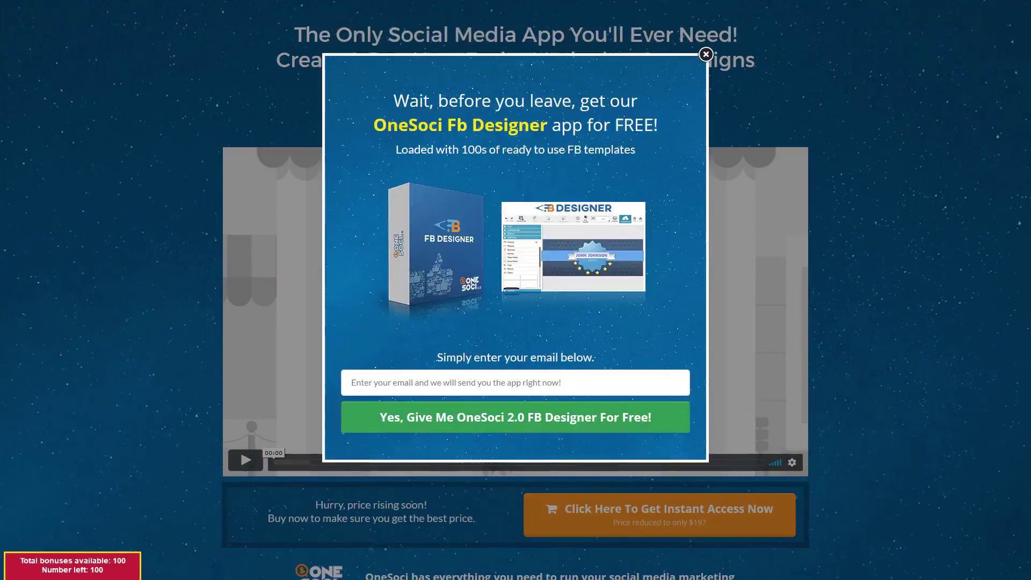
{"action": "left_click", "coordinate": [433, 1]}
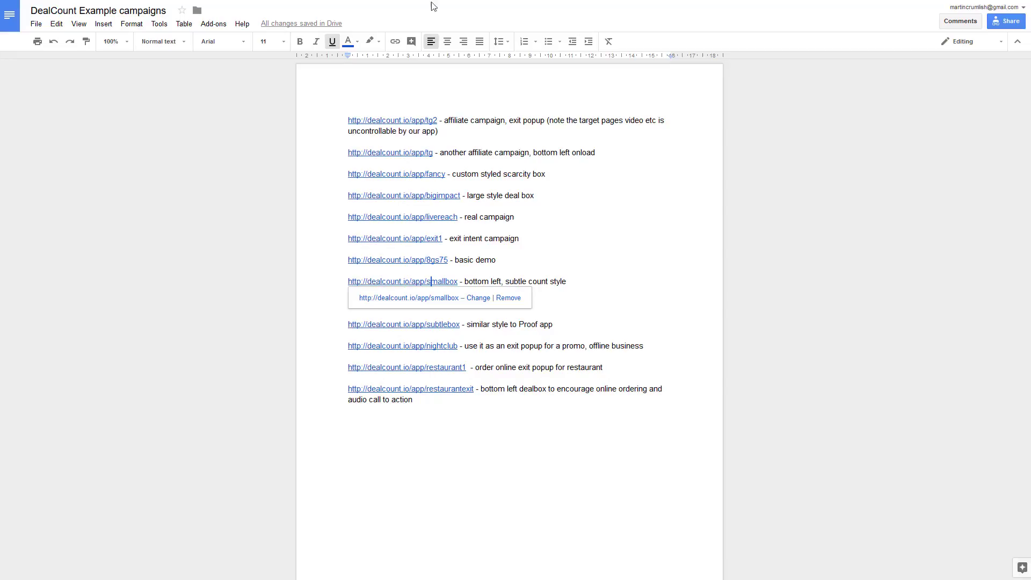
Step: Open the xmhz4 example campaign and view the scarcity bar along the top of its page
{"action": "left_click", "coordinate": [560, 275]}
{"action": "left_click", "coordinate": [400, 304]}
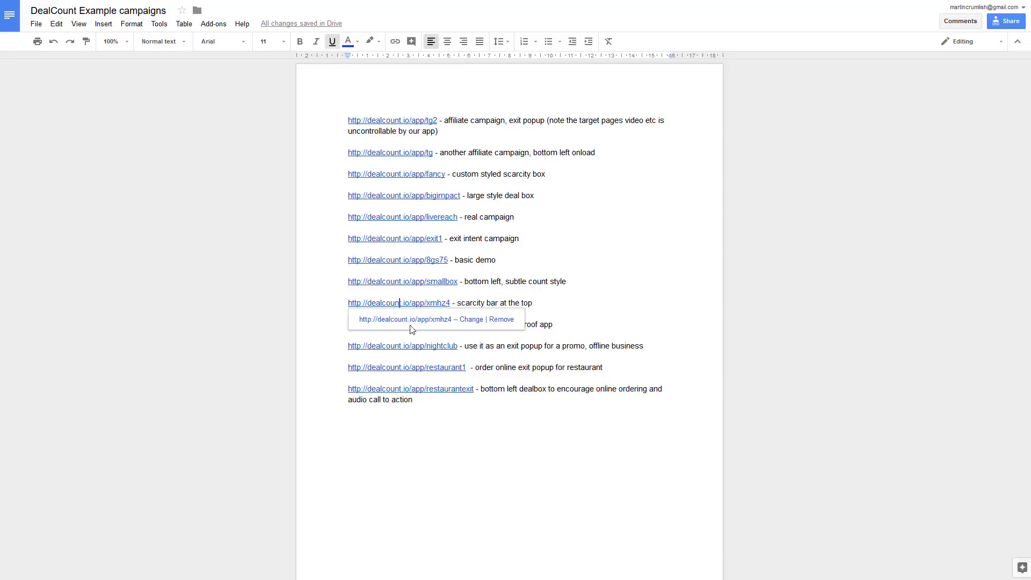
{"action": "left_click", "coordinate": [407, 326]}
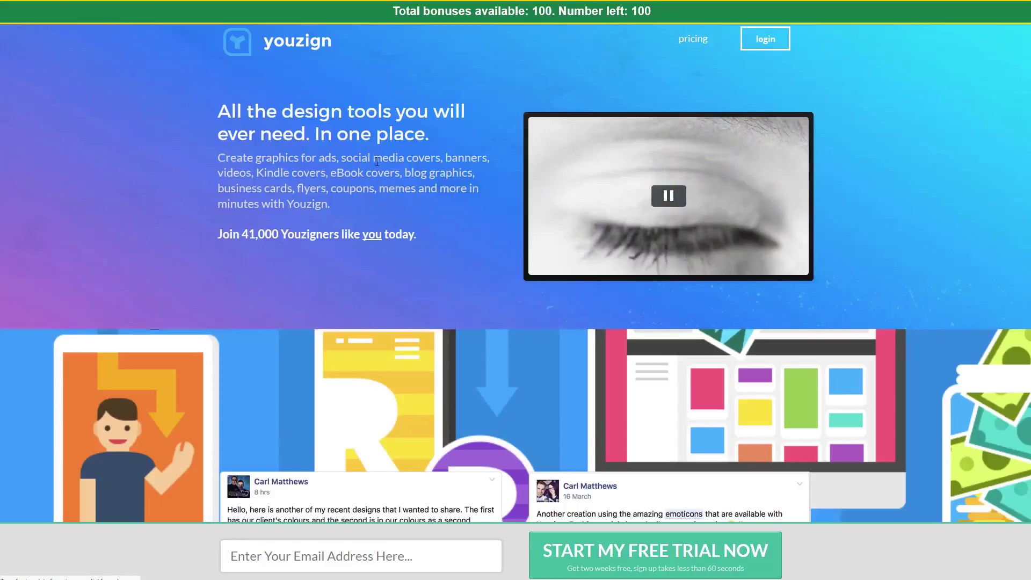
{"action": "scroll", "coordinate": [378, 161], "scroll_direction": "down", "scroll_amount": 5}
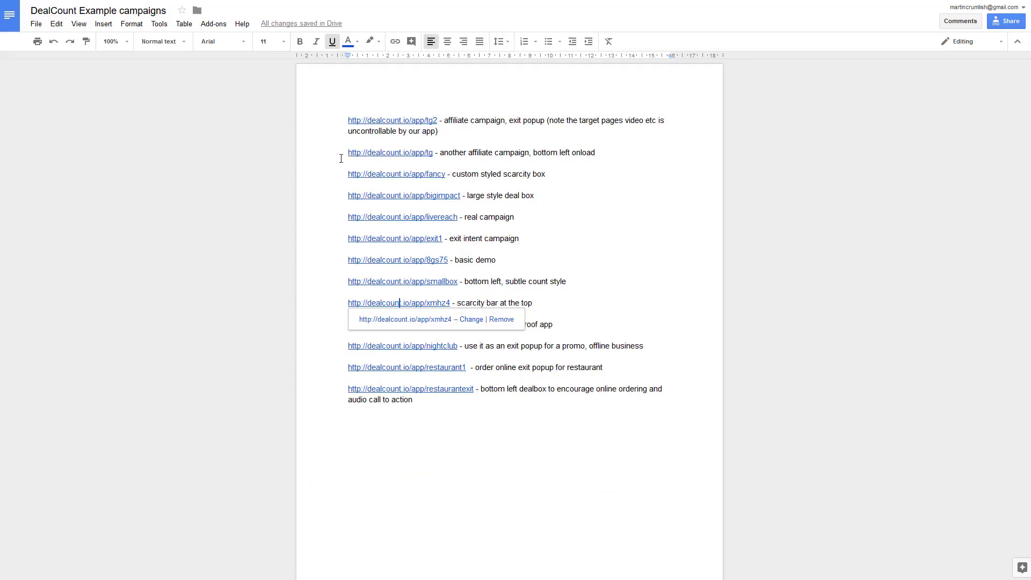
Step: Open the subtlebox example campaign, view its Proof-style notification, and return to the document
{"action": "left_click", "coordinate": [589, 269]}
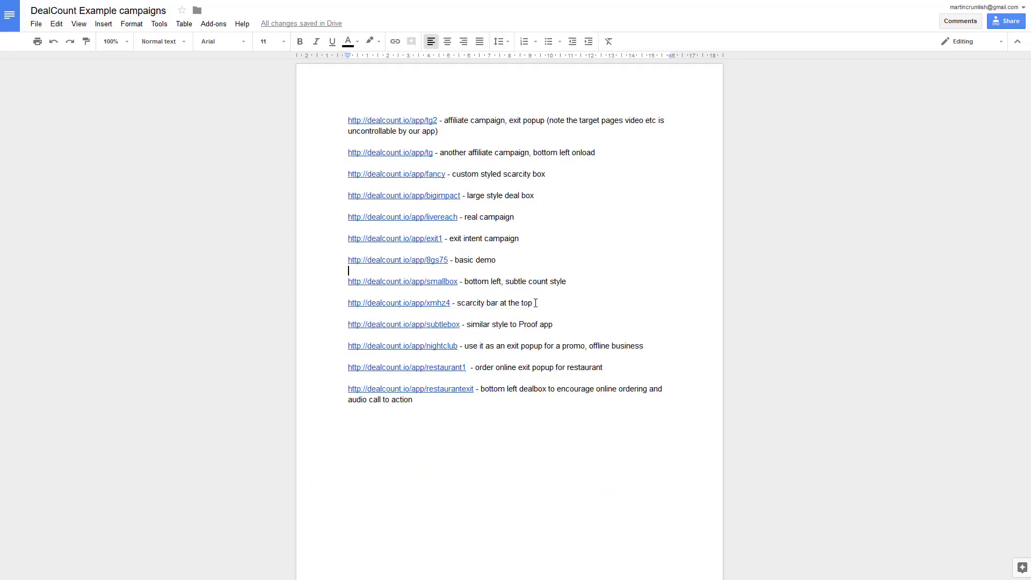
{"action": "left_click", "coordinate": [433, 322]}
{"action": "left_click", "coordinate": [428, 347]}
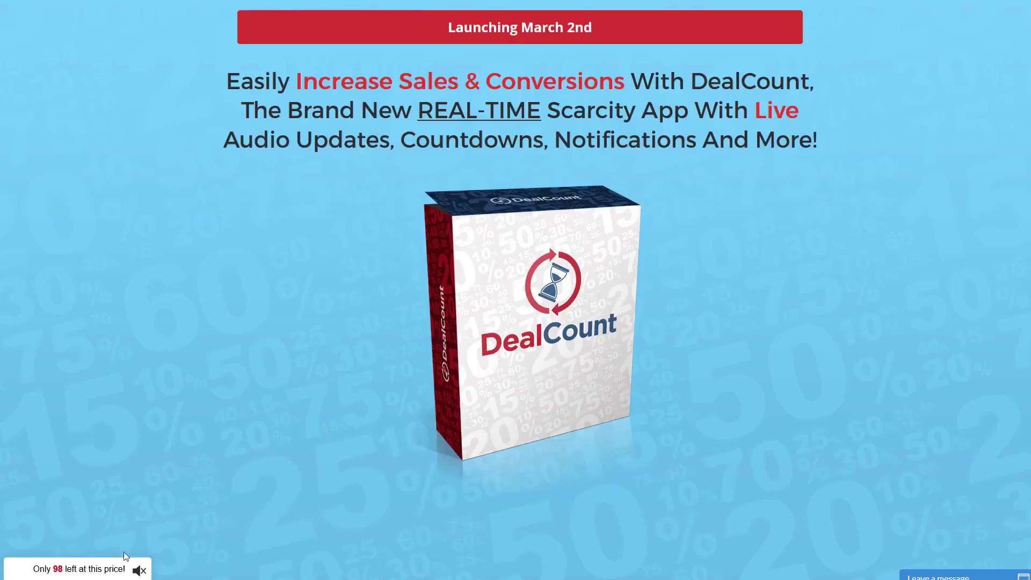
{"action": "key", "text": "ctrl+Tab"}
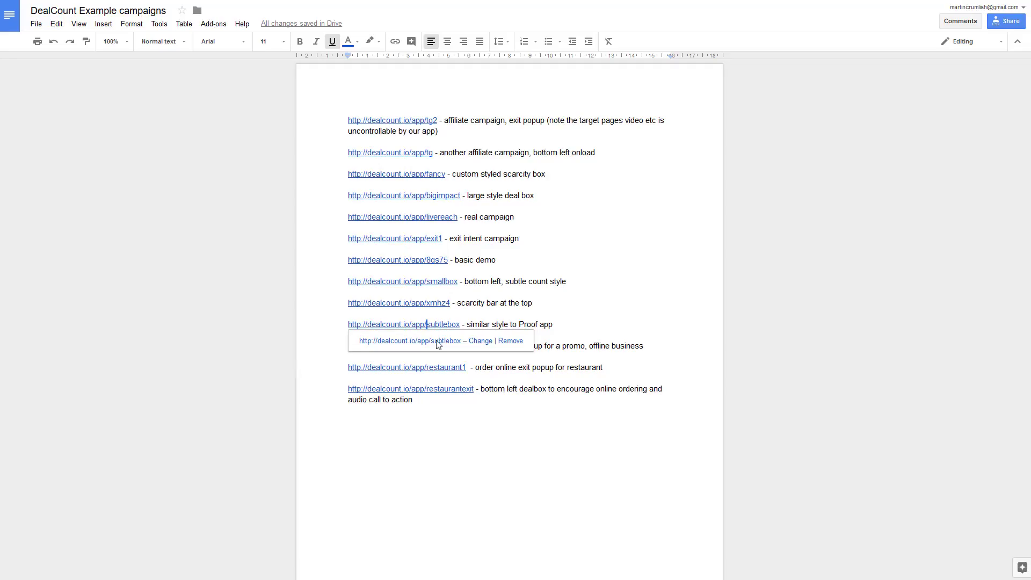
Step: Bring up the link preview of the nightclub exit popup campaign in the document and dismiss it
{"action": "left_click", "coordinate": [550, 281]}
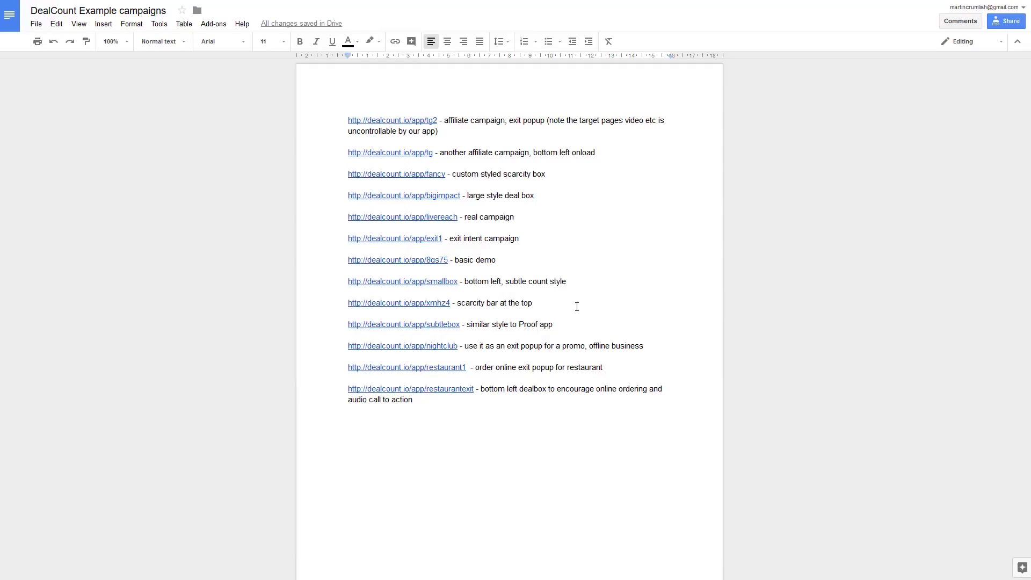
{"action": "left_click", "coordinate": [417, 347]}
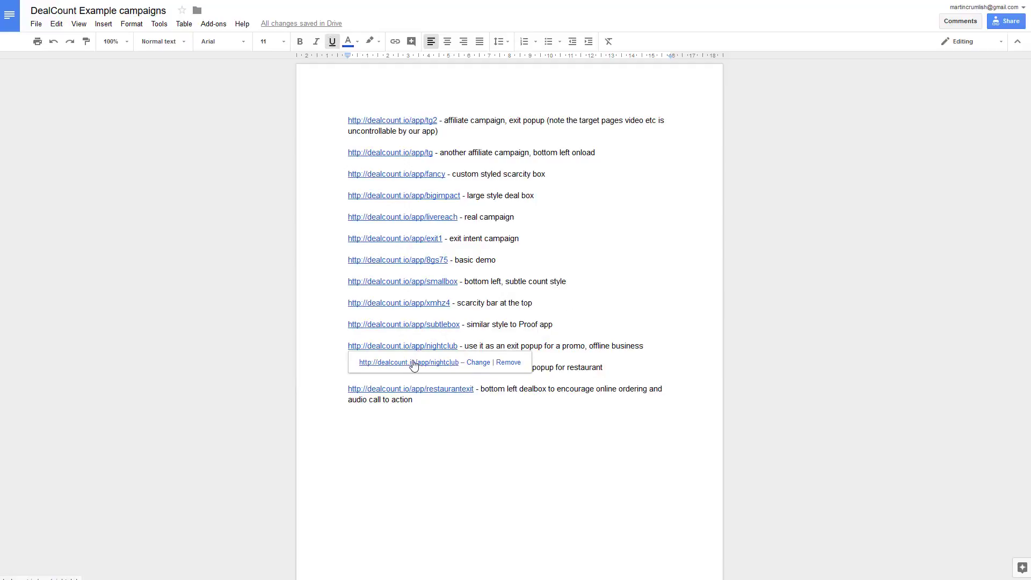
{"action": "left_click", "coordinate": [535, 334]}
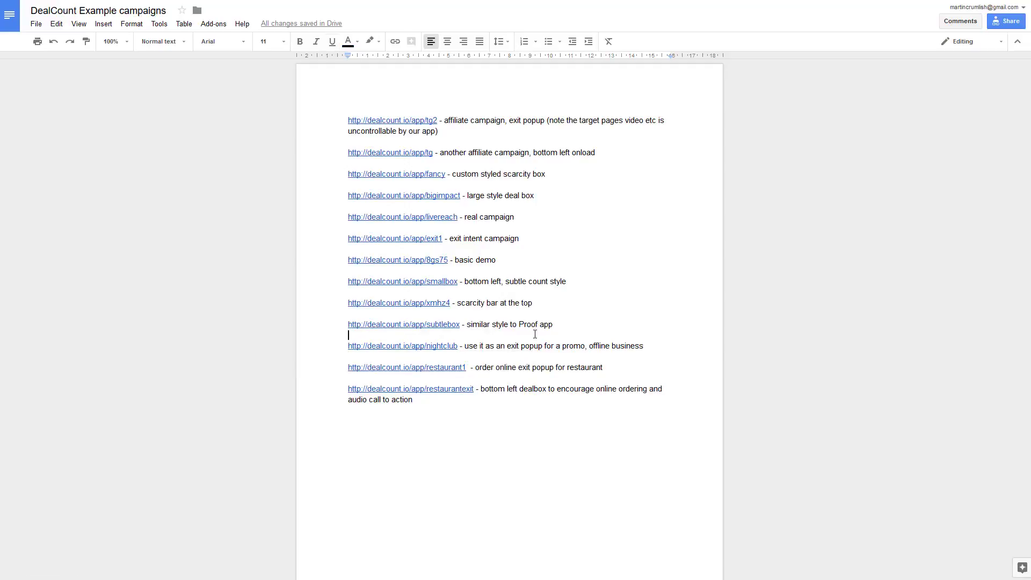
Step: Open the nightclub example campaign, view its exit popup, and return to the document
{"action": "left_click", "coordinate": [416, 347]}
{"action": "left_click", "coordinate": [410, 364]}
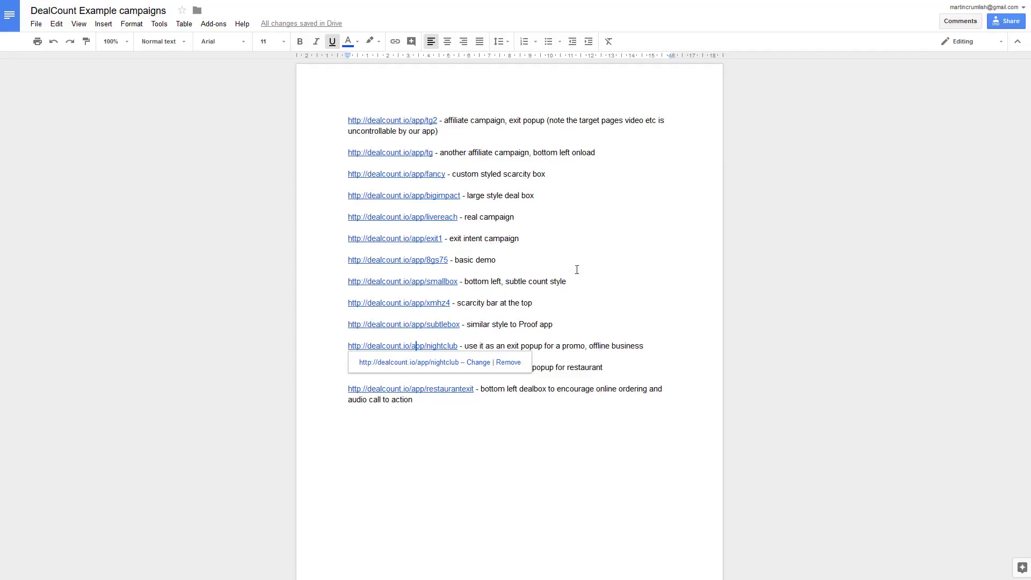
{"action": "double_click", "coordinate": [577, 270]}
Step: Open the restaurant1 example campaign, view its online-order exit popup, and return to the document
{"action": "left_click", "coordinate": [393, 368]}
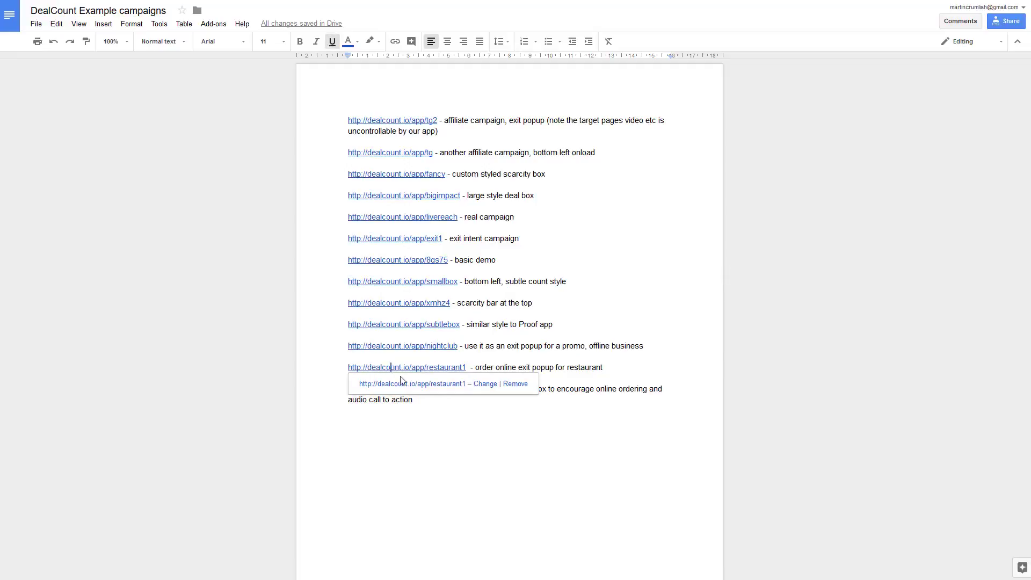
{"action": "left_click", "coordinate": [401, 385]}
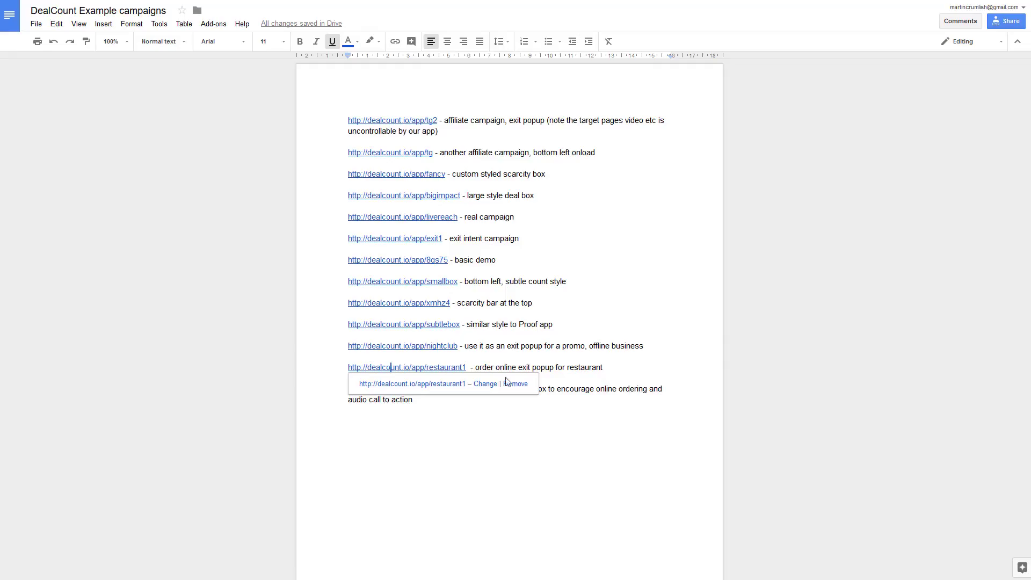
{"action": "left_click", "coordinate": [530, 461]}
Step: Open the restaurantexit example campaign and look over its page with the online-ordering deal box
{"action": "left_click", "coordinate": [429, 390]}
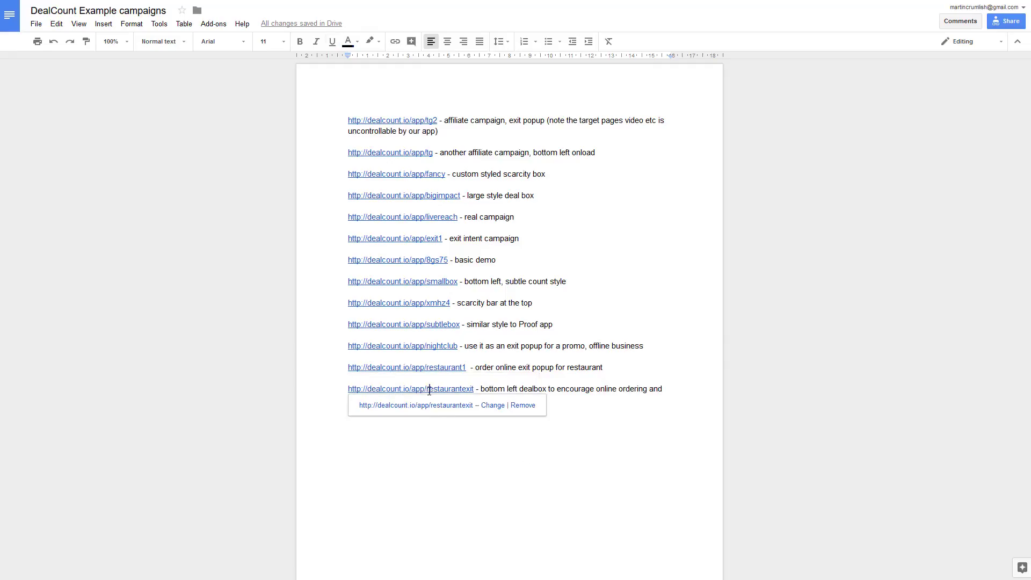
{"action": "left_click", "coordinate": [433, 407]}
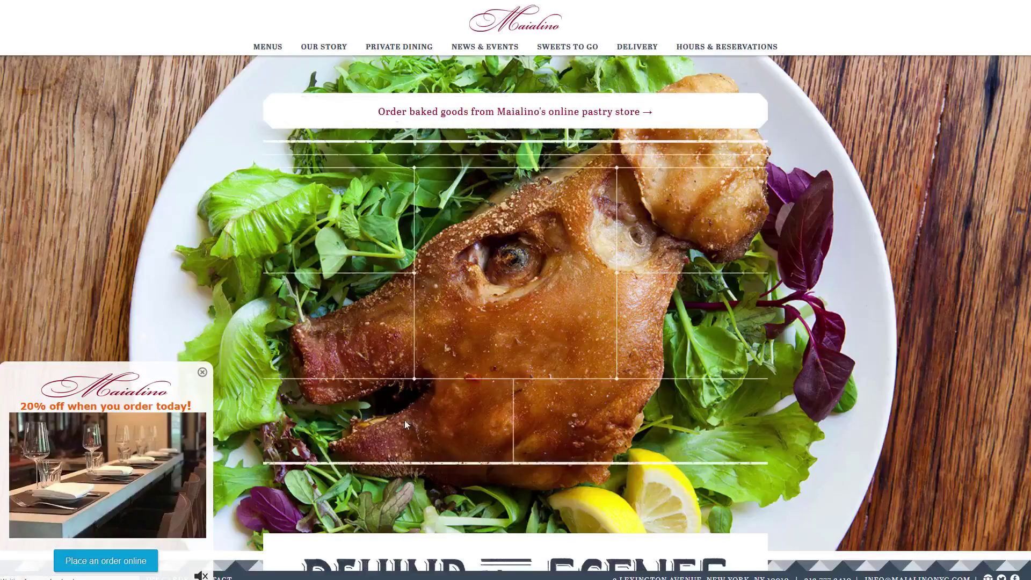
{"action": "scroll", "coordinate": [306, 341], "scroll_direction": "down", "scroll_amount": 7}
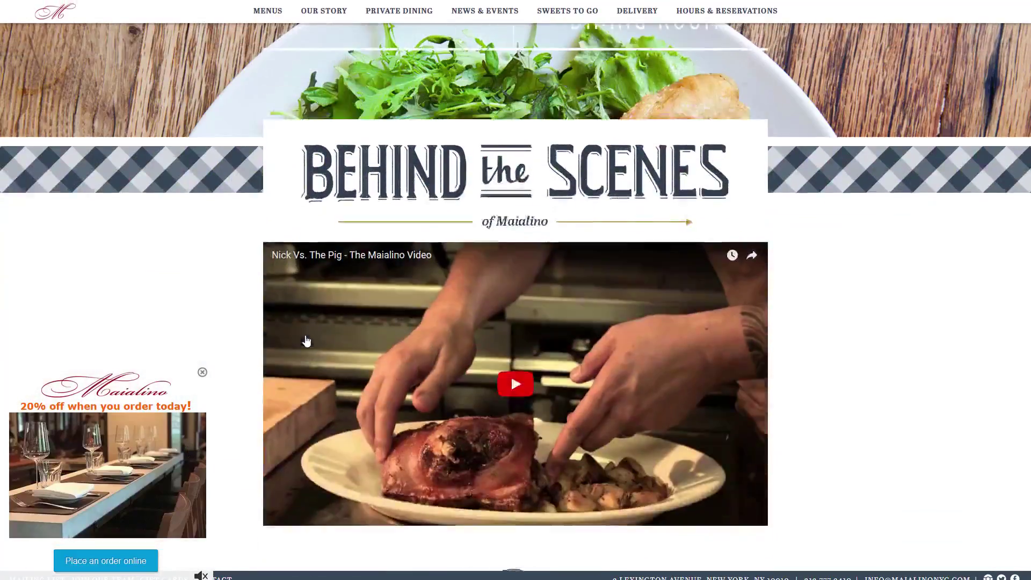
{"action": "scroll", "coordinate": [306, 341], "scroll_direction": "down", "scroll_amount": 10}
{"action": "scroll", "coordinate": [301, 362], "scroll_direction": "up", "scroll_amount": 12}
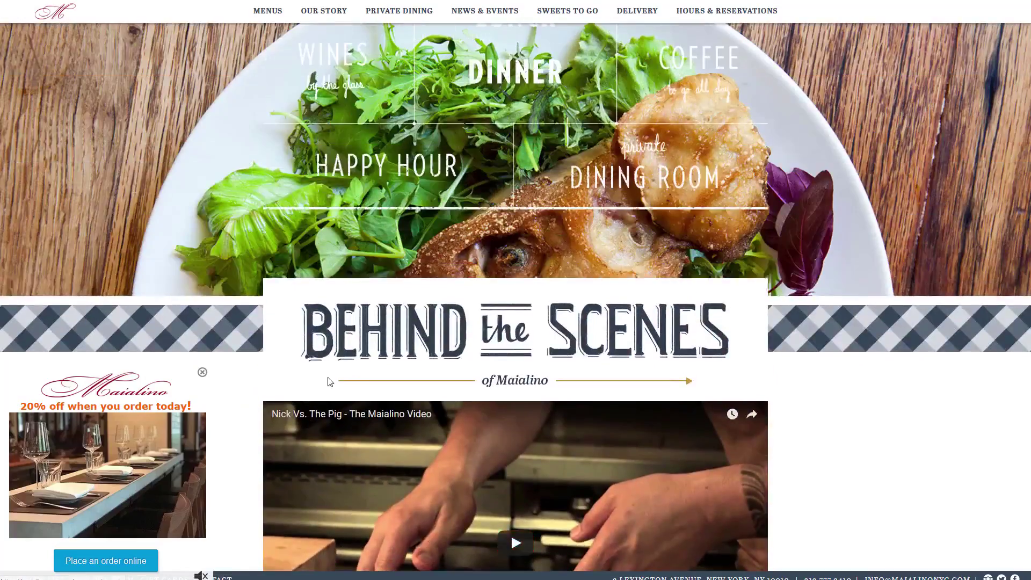
{"action": "scroll", "coordinate": [329, 382], "scroll_direction": "up", "scroll_amount": 5}
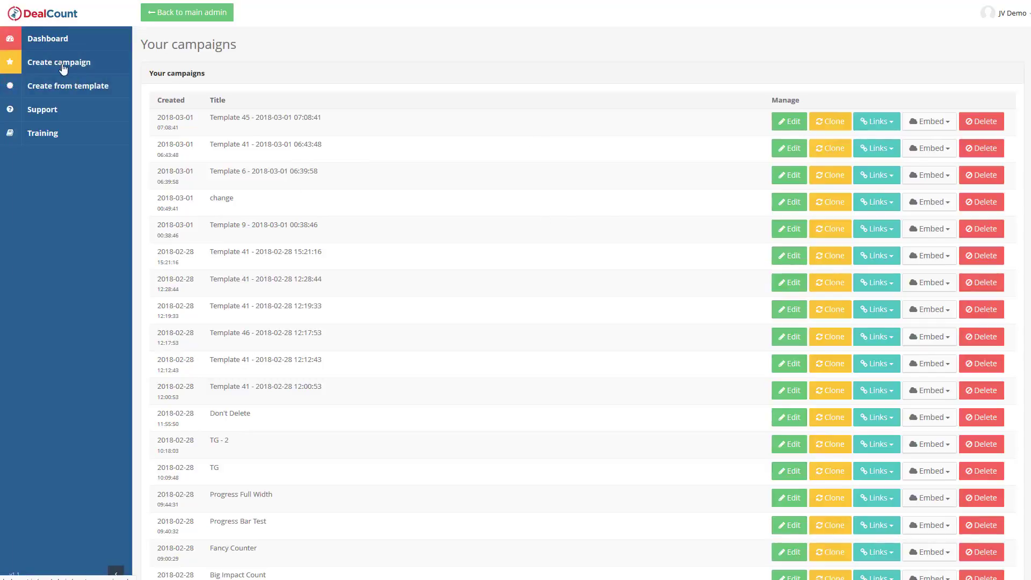
Step: Create a new DealCount campaign from the round orange "Bonuses left 25" template
{"action": "left_click", "coordinate": [82, 90]}
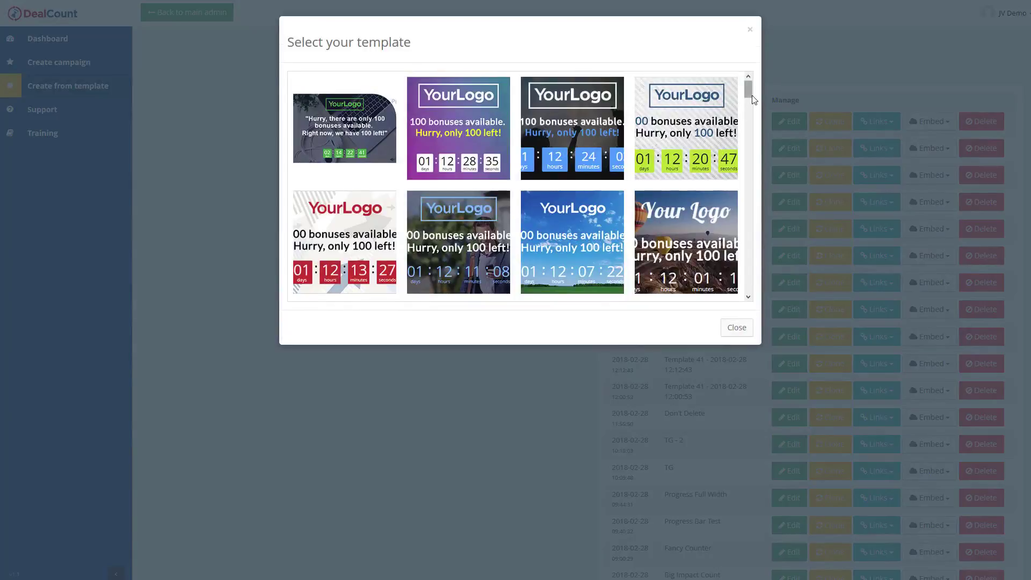
{"action": "left_click_drag", "start_coordinate": [753, 96], "coordinate": [746, 299]}
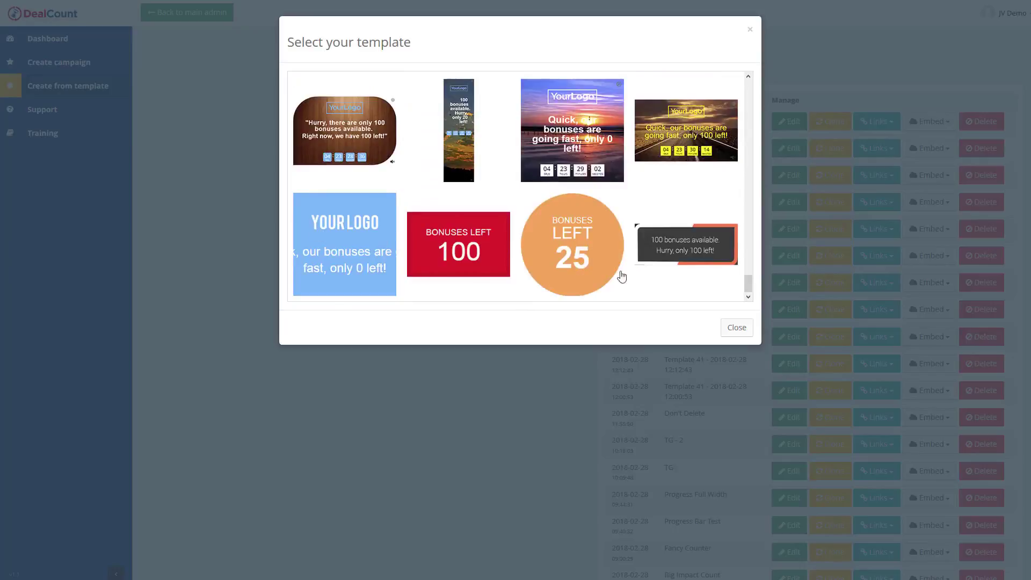
{"action": "left_click", "coordinate": [574, 253]}
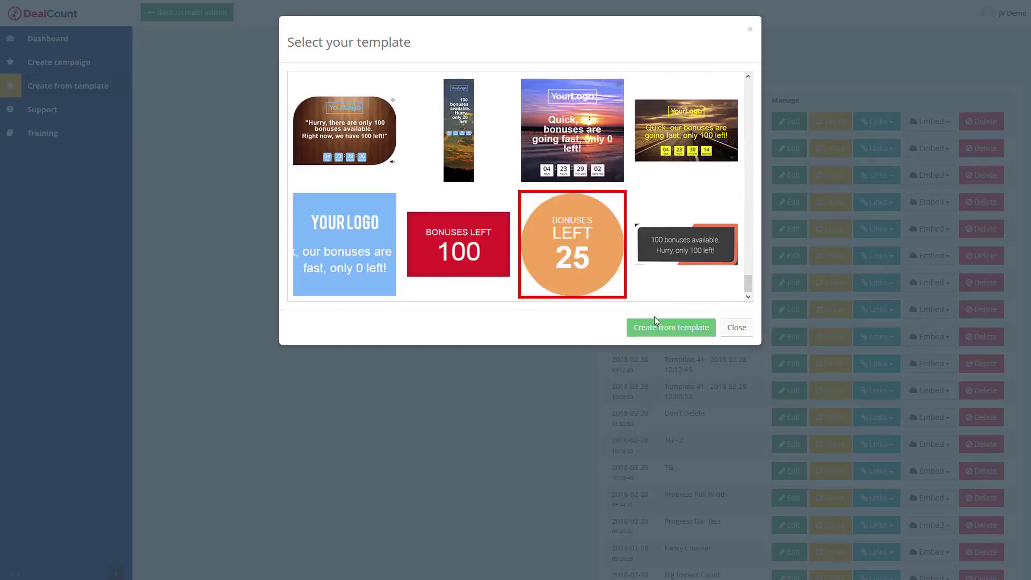
{"action": "left_click", "coordinate": [660, 329]}
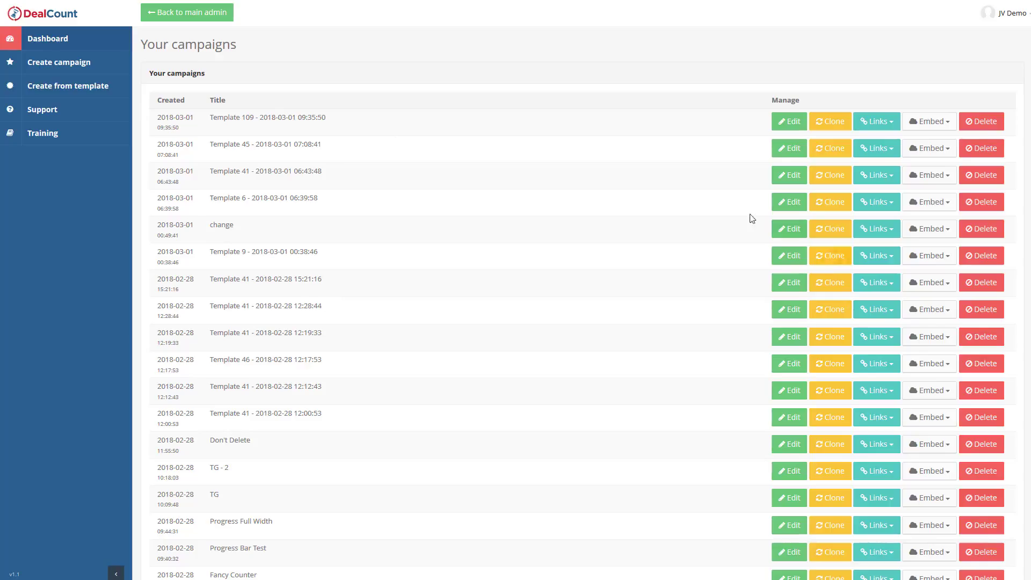
Step: Rename the newly created campaign as livedemo in the campaign list
{"action": "left_click", "coordinate": [249, 113]}
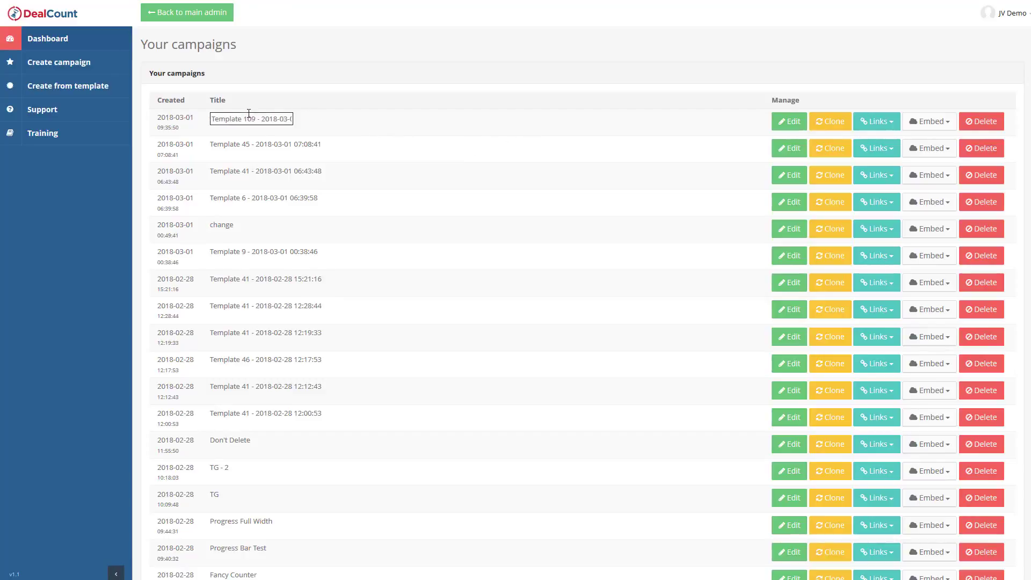
{"action": "key", "text": "ctrl+a"}
{"action": "key", "text": "BackSpace"}
{"action": "type", "text": "livedemo"}
{"action": "key", "text": "Return"}
{"action": "left_click", "coordinate": [794, 121]}
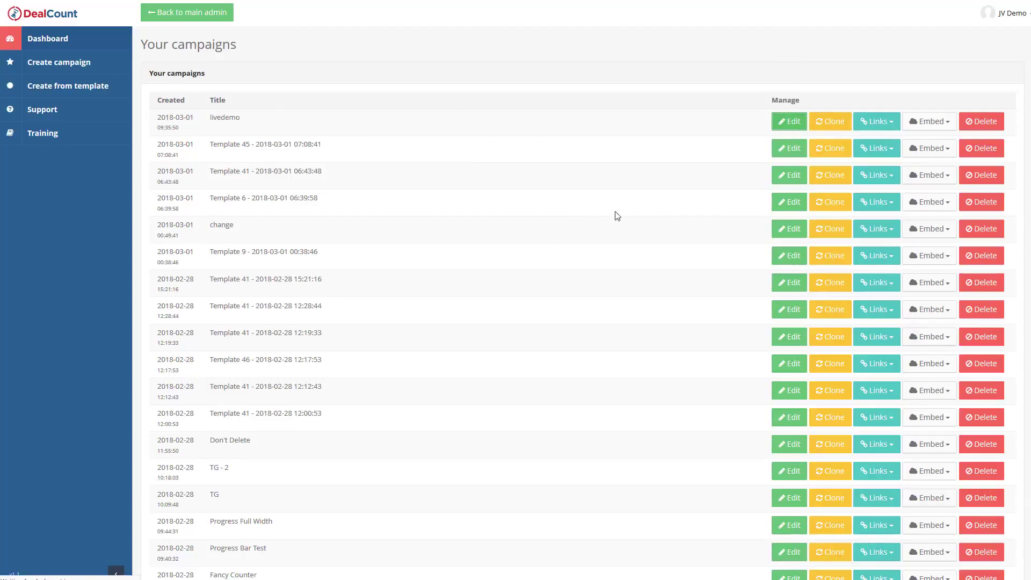
{"action": "scroll", "coordinate": [310, 100], "scroll_direction": "down", "scroll_amount": 1}
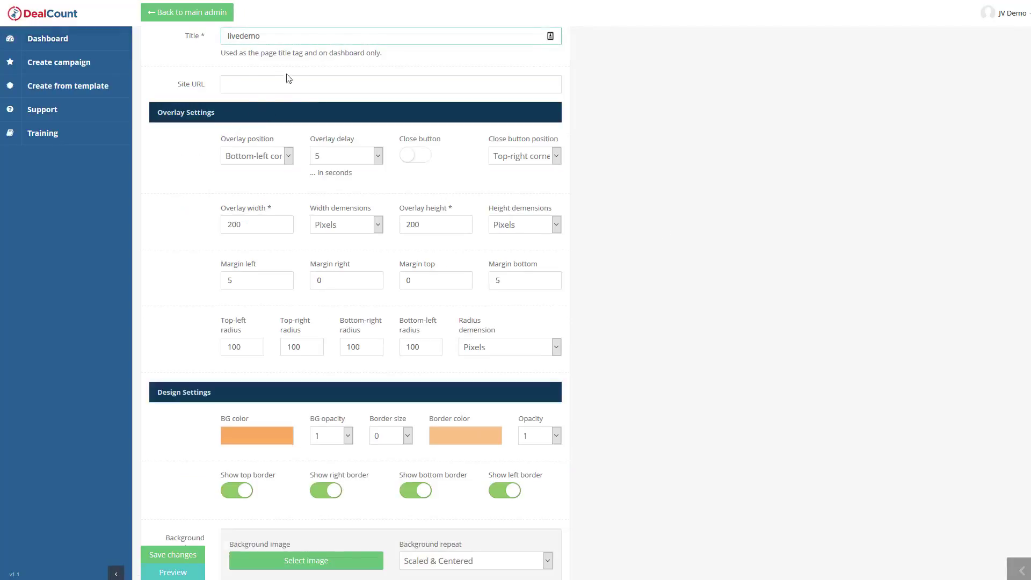
{"action": "left_click", "coordinate": [245, 85]}
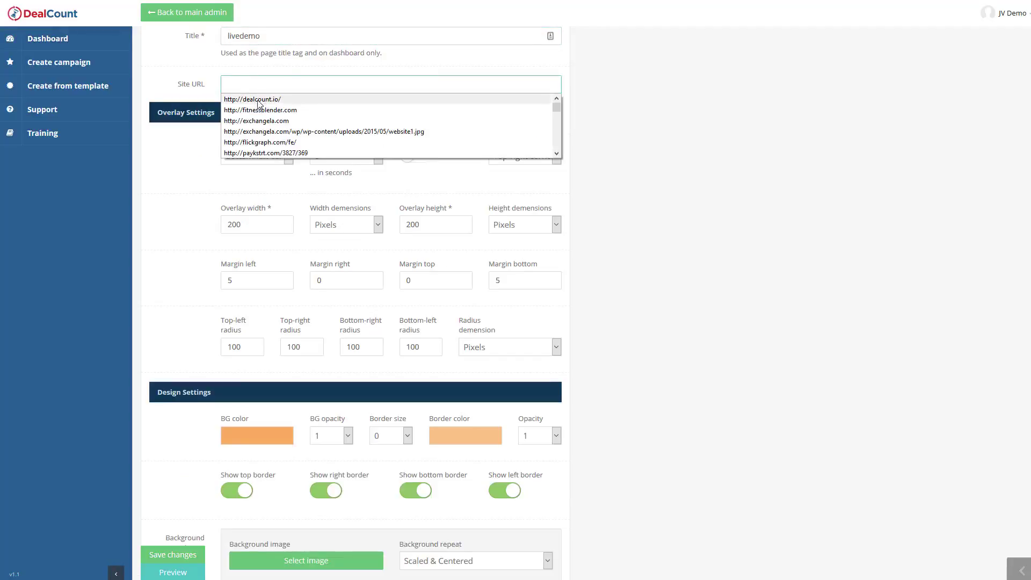
{"action": "left_click", "coordinate": [257, 101]}
{"action": "left_click", "coordinate": [640, 123]}
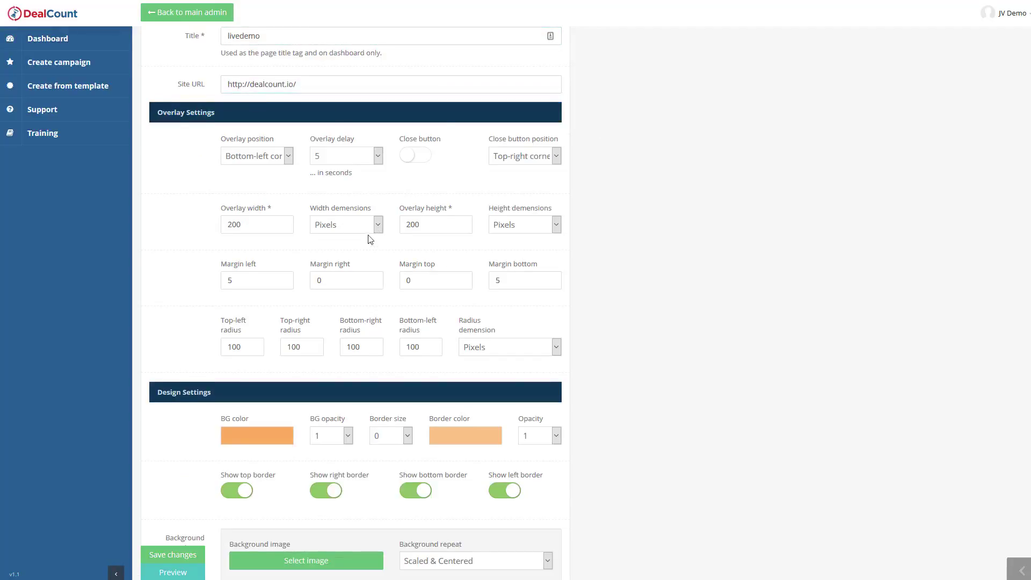
Step: Review the campaign's overlay settings and inspect the background color picker without changing the color
{"action": "scroll", "coordinate": [368, 239], "scroll_direction": "up", "scroll_amount": 1}
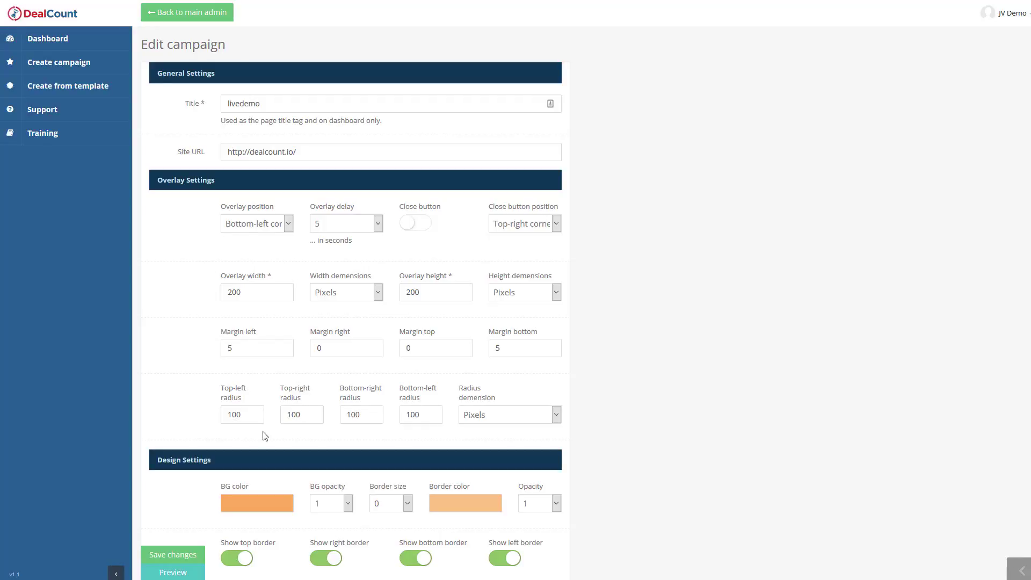
{"action": "scroll", "coordinate": [551, 313], "scroll_direction": "down", "scroll_amount": 3}
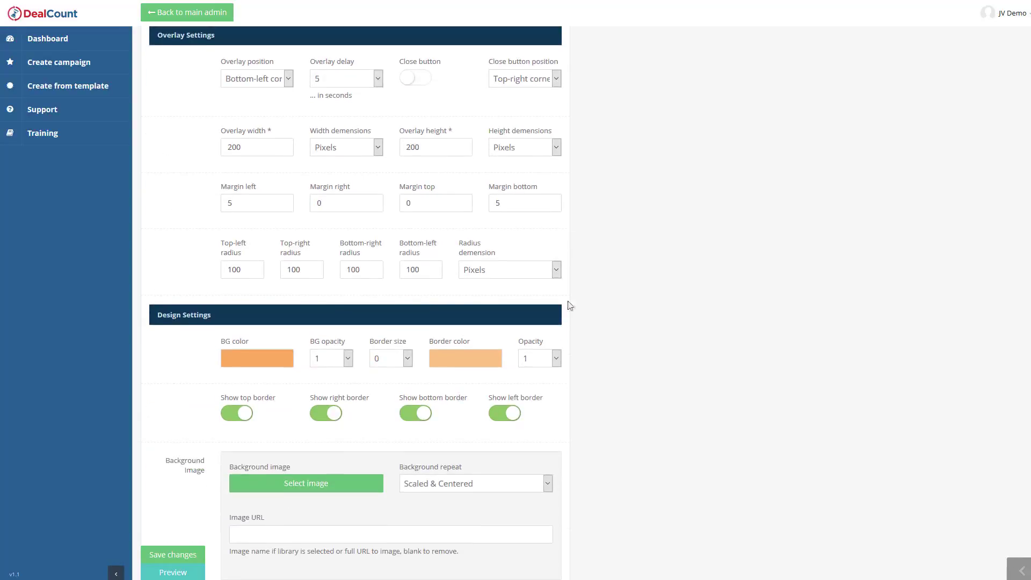
{"action": "left_click", "coordinate": [249, 359]}
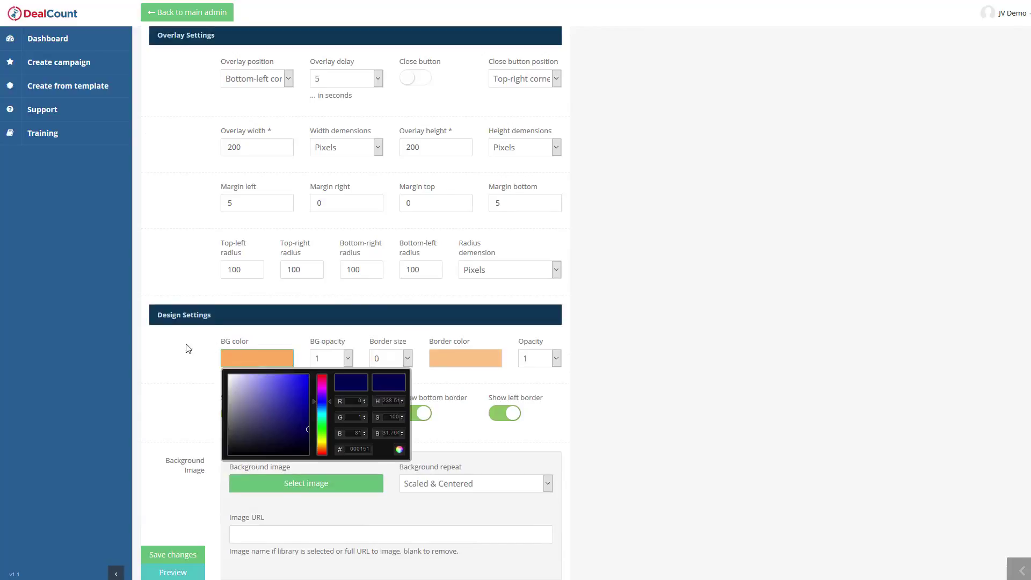
{"action": "left_click", "coordinate": [177, 362]}
Step: Browse the City category of the background image library and close it without choosing an image
{"action": "scroll", "coordinate": [537, 376], "scroll_direction": "down", "scroll_amount": 4}
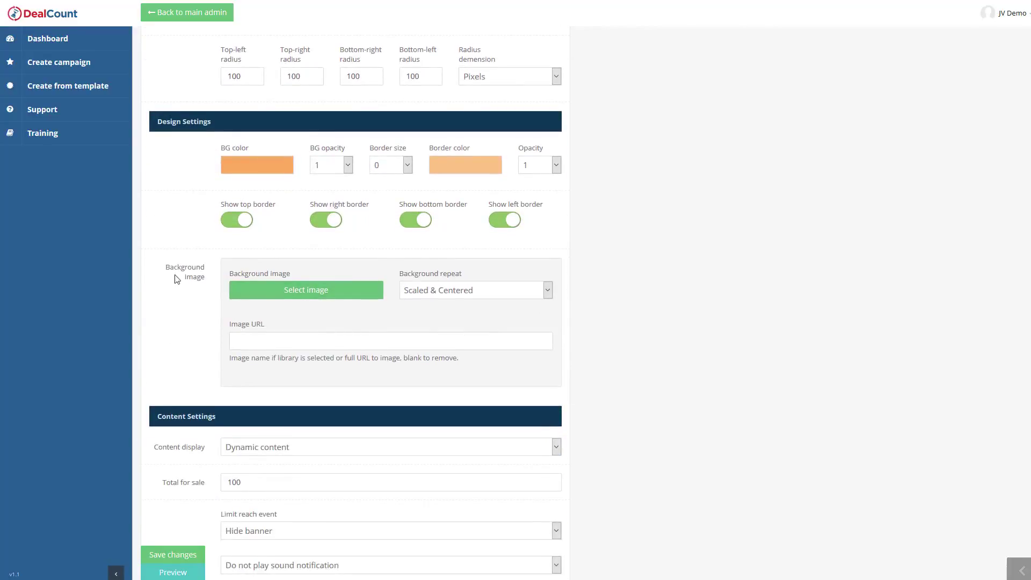
{"action": "left_click", "coordinate": [312, 295]}
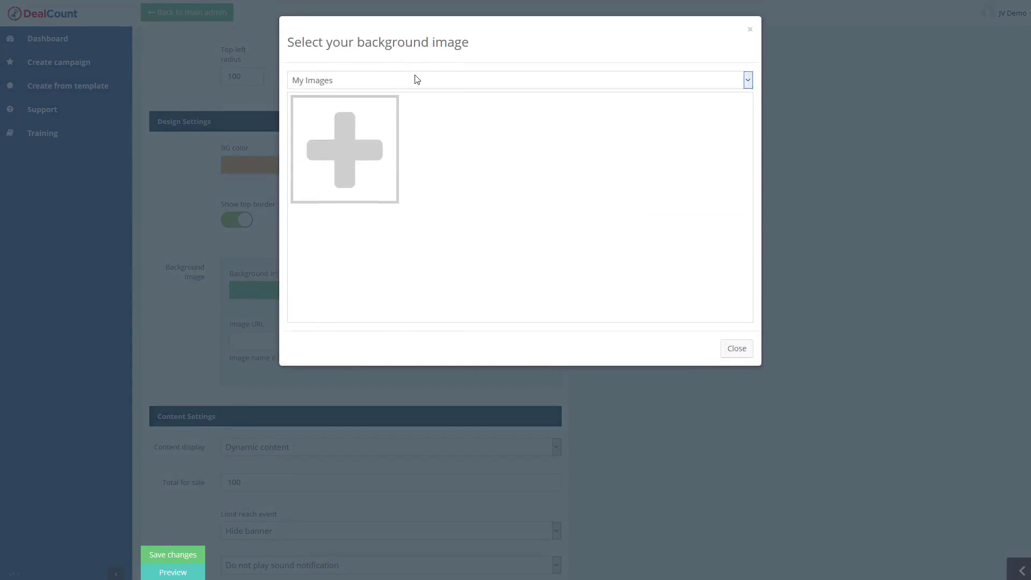
{"action": "left_click", "coordinate": [417, 80]}
{"action": "left_click", "coordinate": [338, 121]}
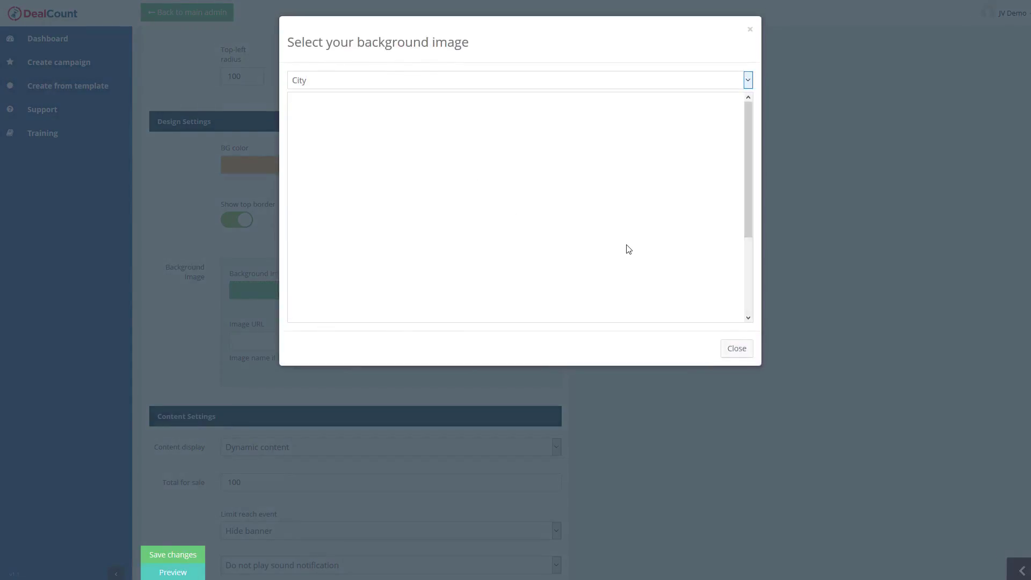
{"action": "scroll", "coordinate": [672, 195], "scroll_direction": "down", "scroll_amount": 3}
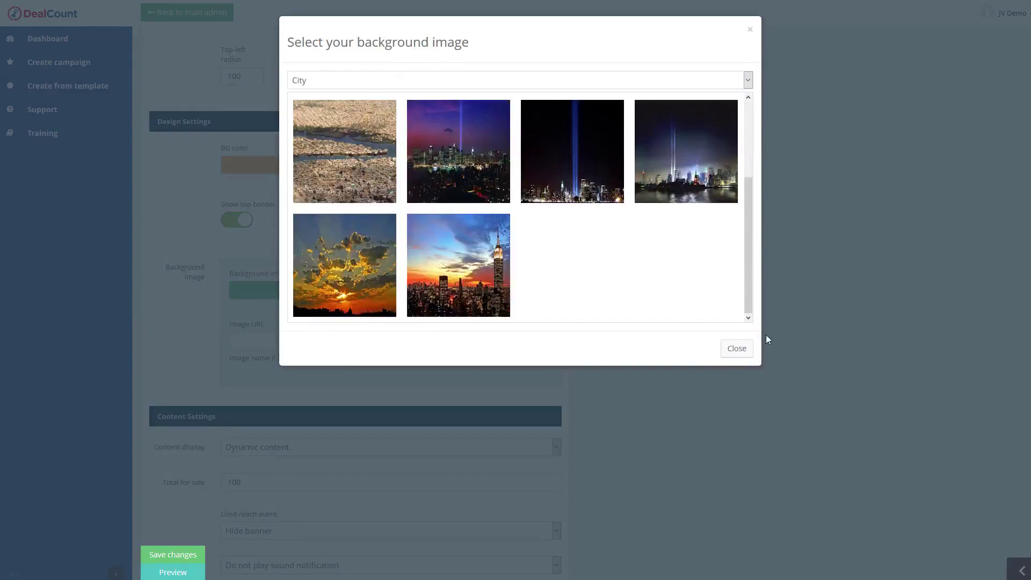
{"action": "left_click", "coordinate": [736, 349]}
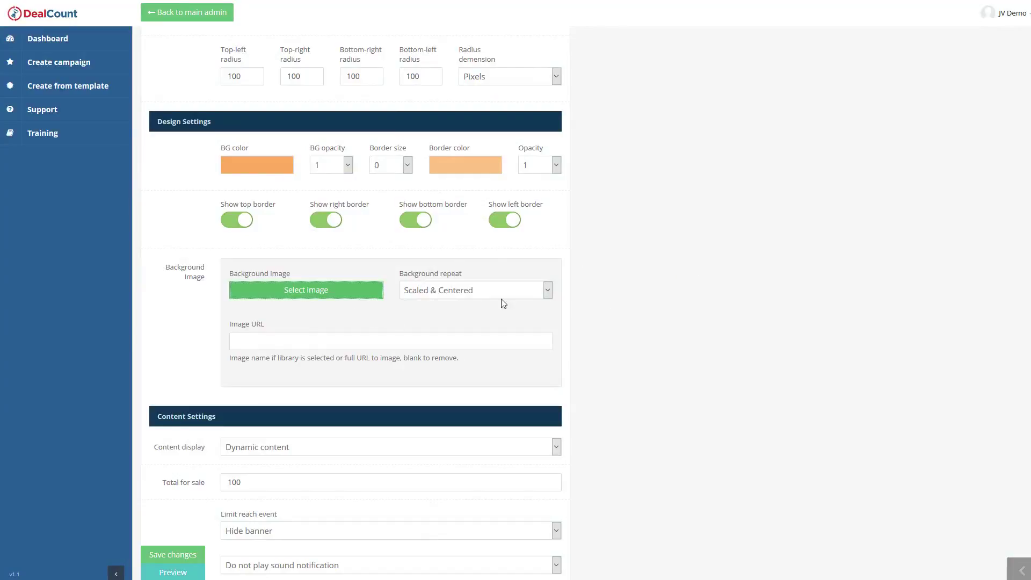
Step: Review the content settings and inspect the options for the limit reach event, keeping Hide banner
{"action": "scroll", "coordinate": [624, 299], "scroll_direction": "down", "scroll_amount": 5}
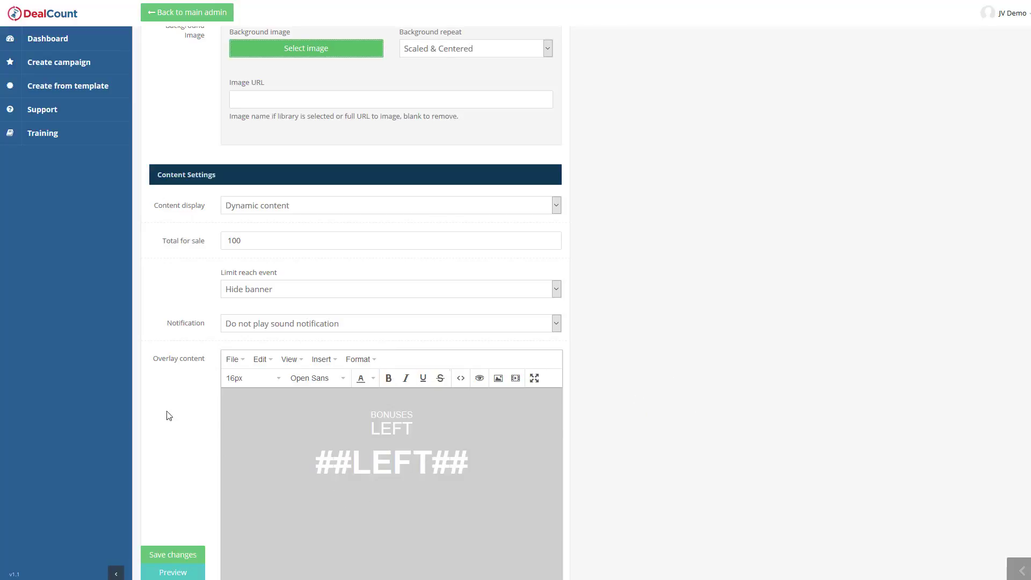
{"action": "scroll", "coordinate": [683, 309], "scroll_direction": "down", "scroll_amount": 1}
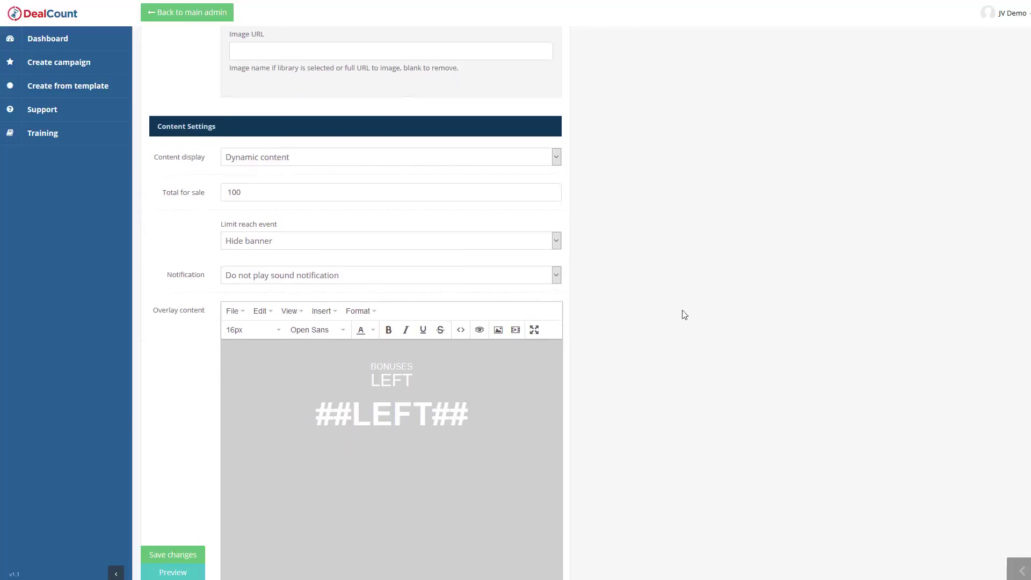
{"action": "left_click", "coordinate": [241, 245]}
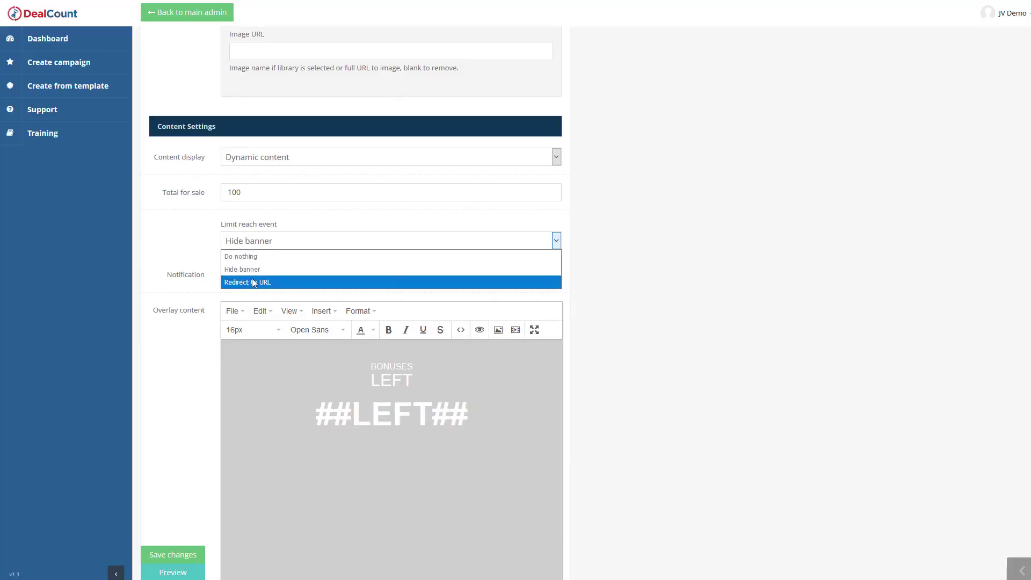
{"action": "left_click", "coordinate": [196, 252]}
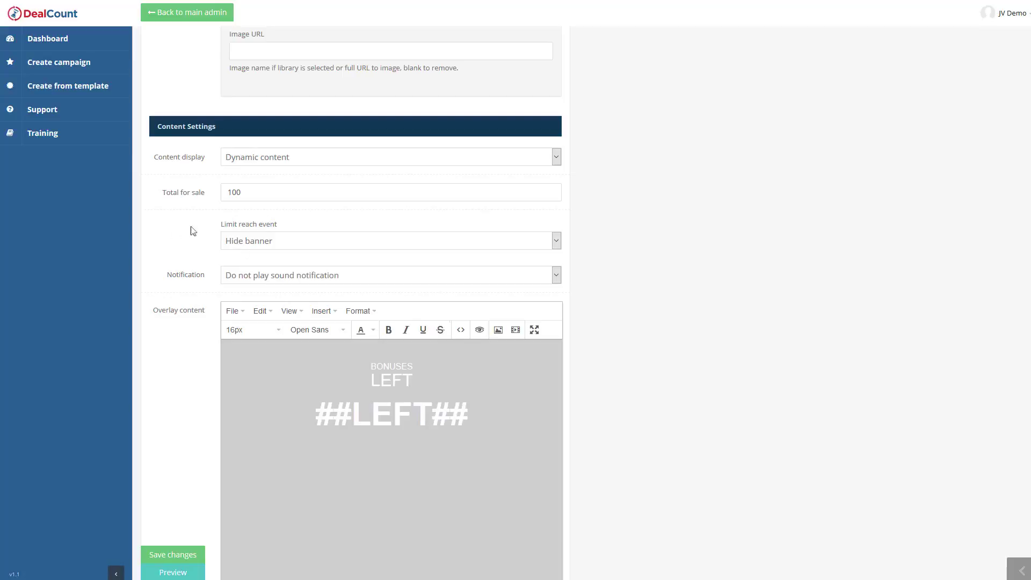
Step: Set the notification to play the Pin sound from the library and preview the sound
{"action": "left_click", "coordinate": [248, 276]}
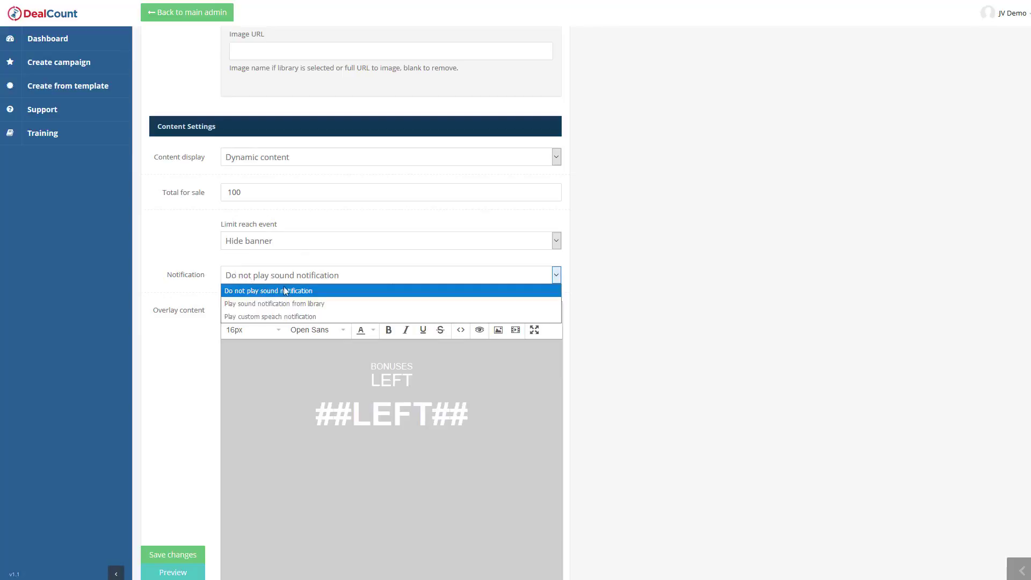
{"action": "left_click", "coordinate": [285, 304]}
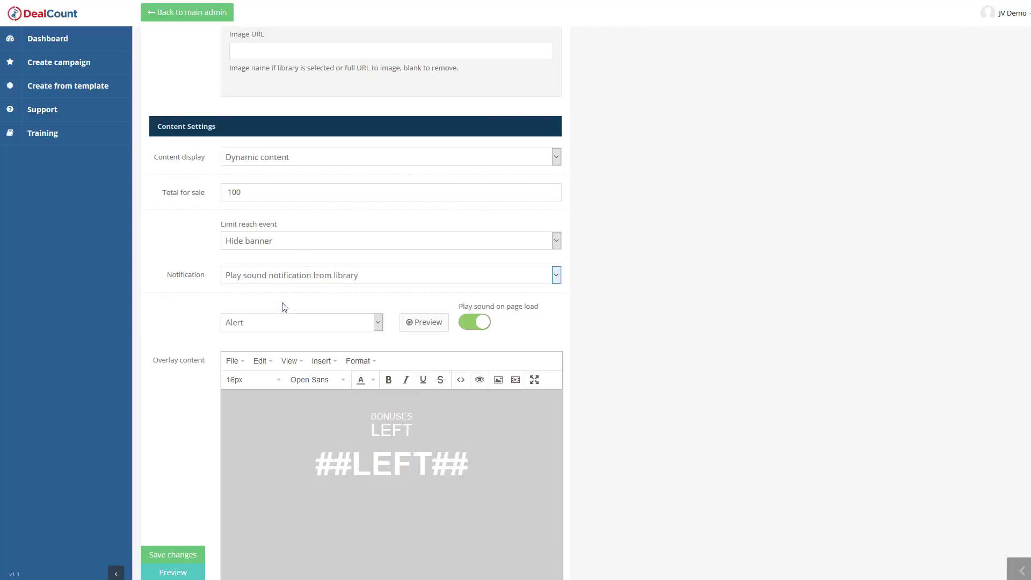
{"action": "left_click", "coordinate": [350, 329]}
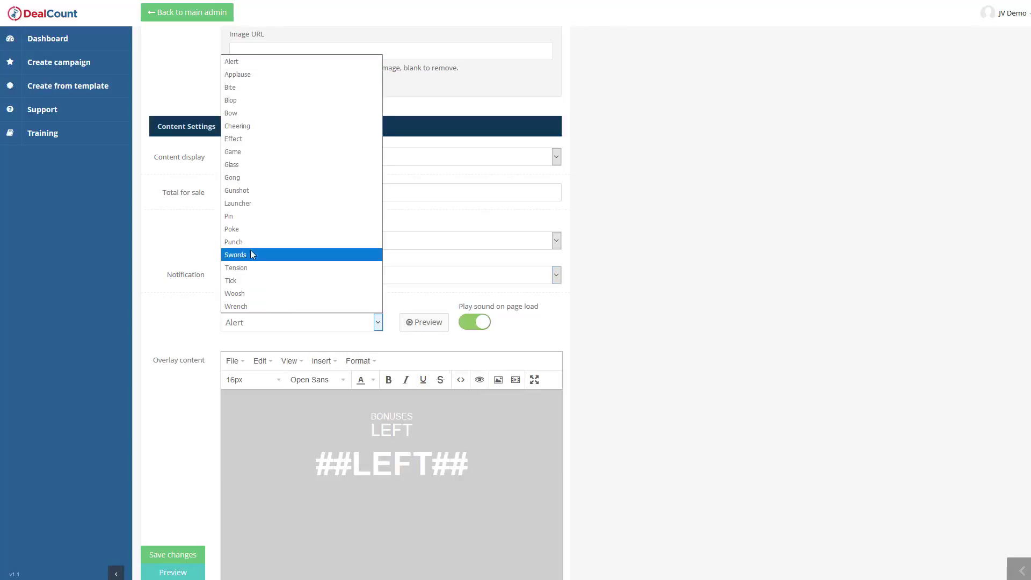
{"action": "left_click", "coordinate": [244, 217]}
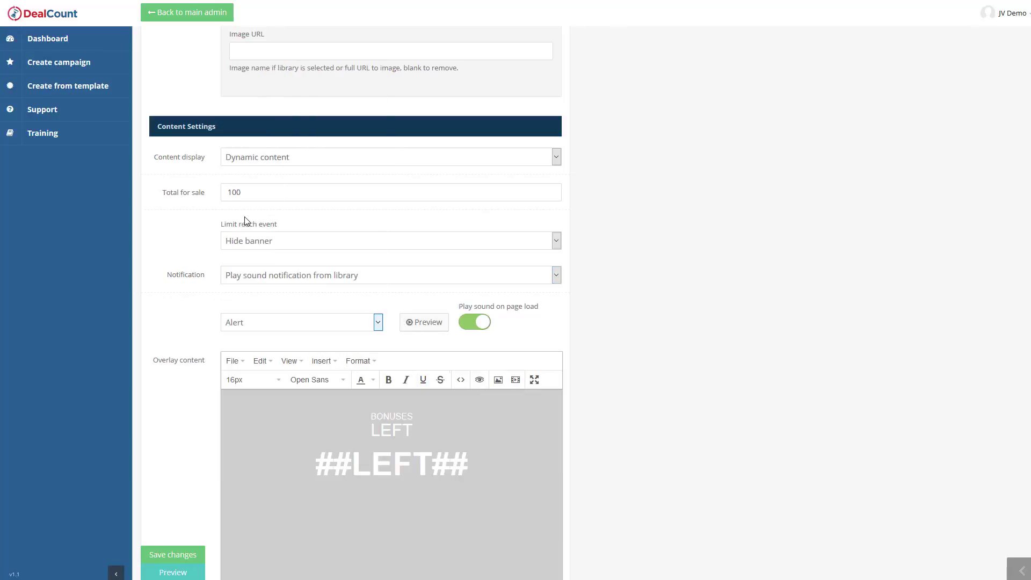
{"action": "left_click", "coordinate": [429, 327]}
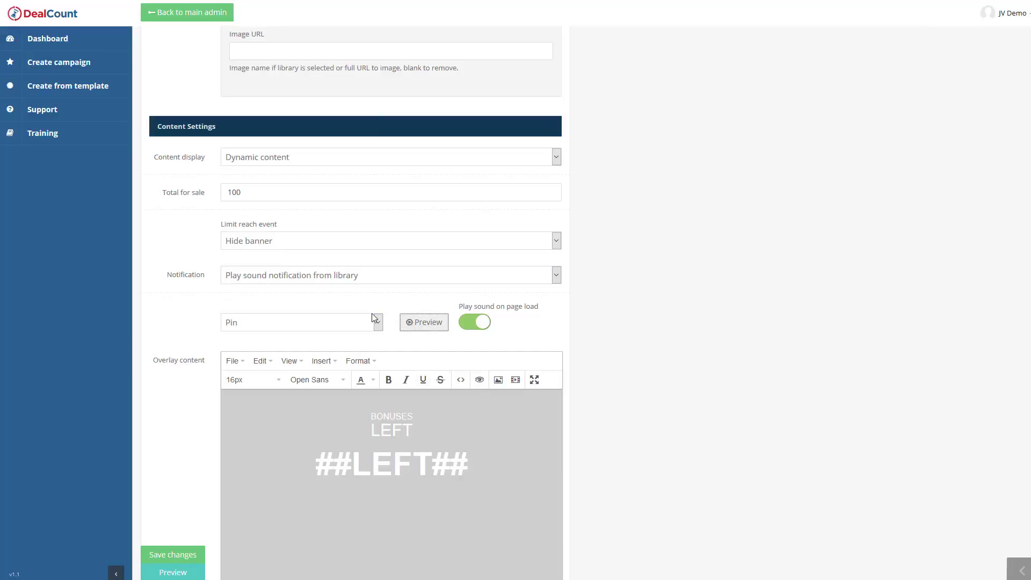
Step: Set the campaign's notification to play a custom speech notification
{"action": "left_click", "coordinate": [265, 280]}
{"action": "left_click", "coordinate": [281, 320]}
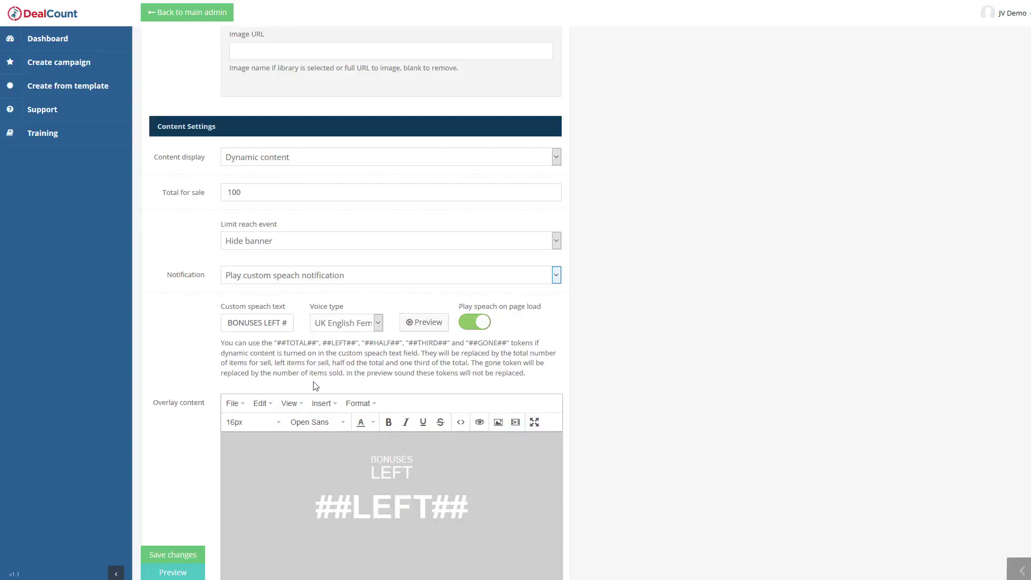
Step: Review the available tokens for the custom speech text and the overlay content and logo settings below it
{"action": "left_click_drag", "start_coordinate": [286, 343], "coordinate": [302, 343]}
{"action": "left_click", "coordinate": [302, 344]}
{"action": "scroll", "coordinate": [563, 330], "scroll_direction": "down", "scroll_amount": 1}
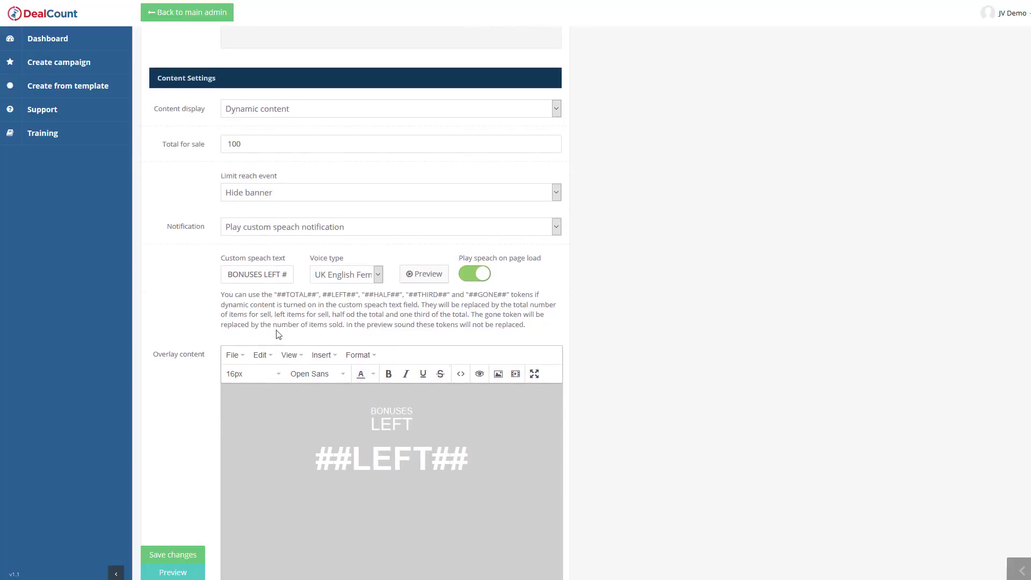
{"action": "scroll", "coordinate": [201, 392], "scroll_direction": "down", "scroll_amount": 5}
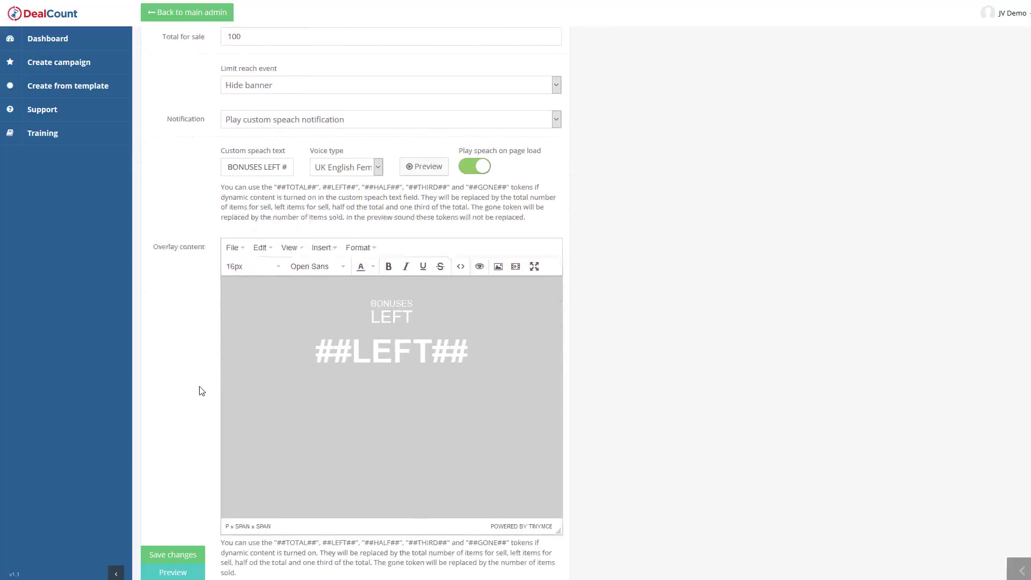
{"action": "scroll", "coordinate": [251, 234], "scroll_direction": "up", "scroll_amount": 7}
{"action": "scroll", "coordinate": [215, 376], "scroll_direction": "down", "scroll_amount": 9}
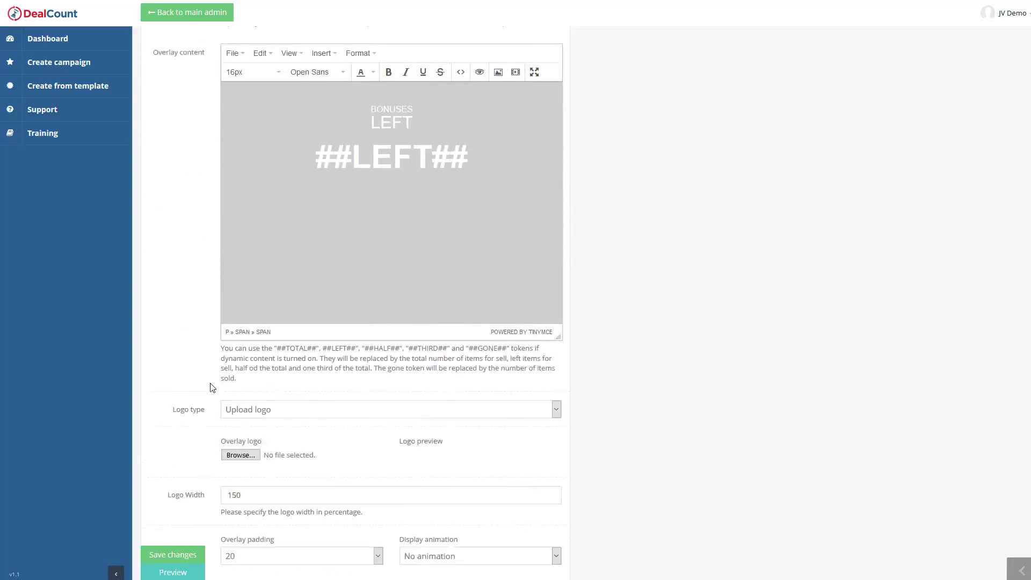
{"action": "scroll", "coordinate": [239, 235], "scroll_direction": "up", "scroll_amount": 7}
{"action": "scroll", "coordinate": [238, 235], "scroll_direction": "up", "scroll_amount": 1}
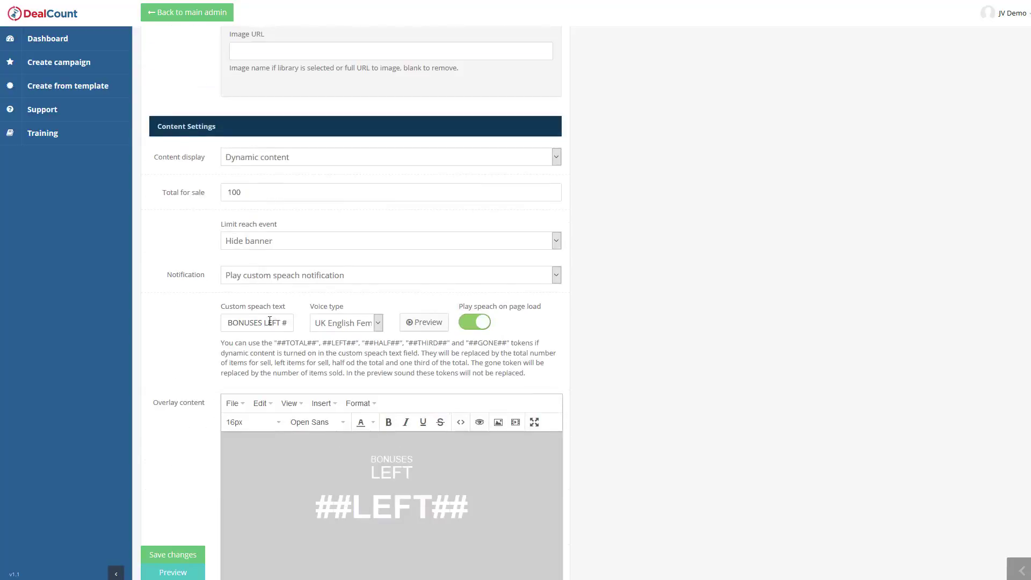
Step: Change the custom speech text to "100 Bonuses available. ##LEFT## left."
{"action": "left_click", "coordinate": [271, 320]}
{"action": "type", "text": "100 Bonuses BO"}
{"action": "key", "text": "shift+End"}
{"action": "key", "text": "Delete"}
{"action": "type", "text": "available."}
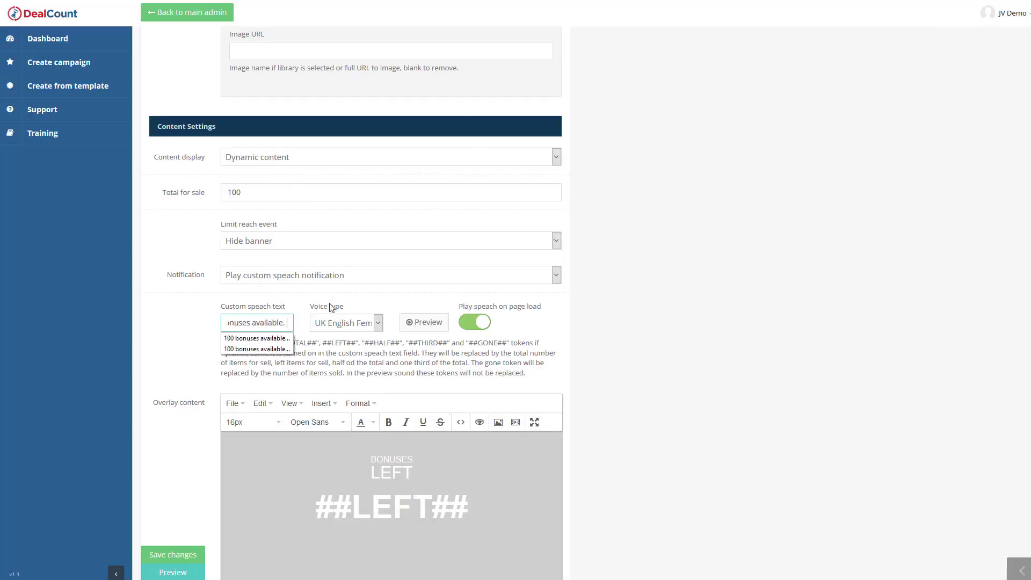
{"action": "key", "text": "Right"}
{"action": "key", "text": "Right"}
{"action": "key", "text": "Right"}
{"action": "key", "text": "Right"}
{"action": "key", "text": "Right"}
{"action": "key", "text": "Right"}
{"action": "key", "text": "Right"}
{"action": "key", "text": "Right"}
{"action": "key", "text": "Right"}
{"action": "key", "text": "Right"}
{"action": "key", "text": "Right"}
{"action": "key", "text": "Right"}
{"action": "key", "text": "Right"}
{"action": "key", "text": "Right"}
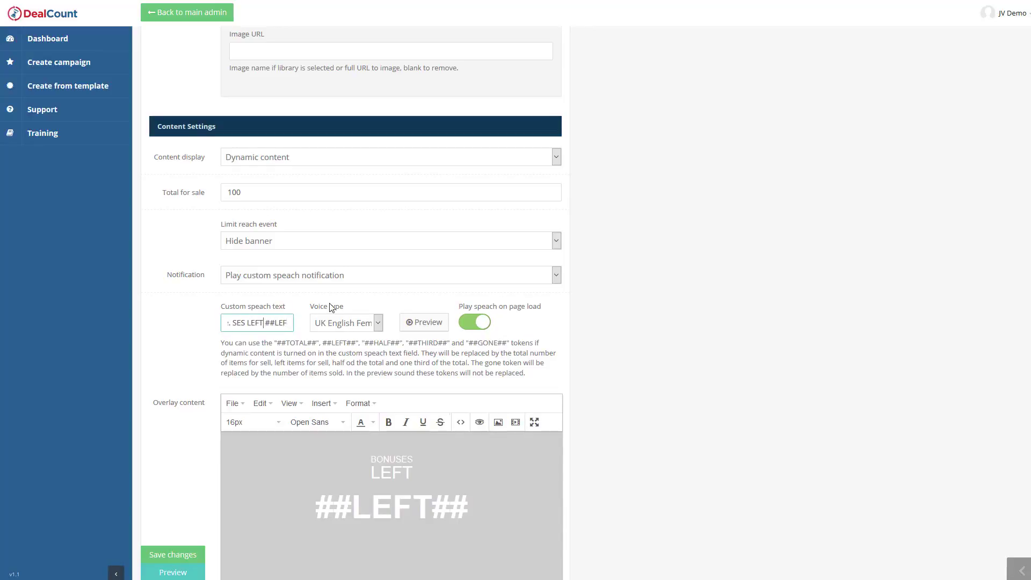
{"action": "key", "text": "BackSpace"}
{"action": "key", "text": "BackSpace"}
{"action": "key", "text": "BackSpace"}
{"action": "key", "text": "BackSpace"}
{"action": "key", "text": "BackSpace"}
{"action": "key", "text": "BackSpace"}
{"action": "key", "text": "BackSpace"}
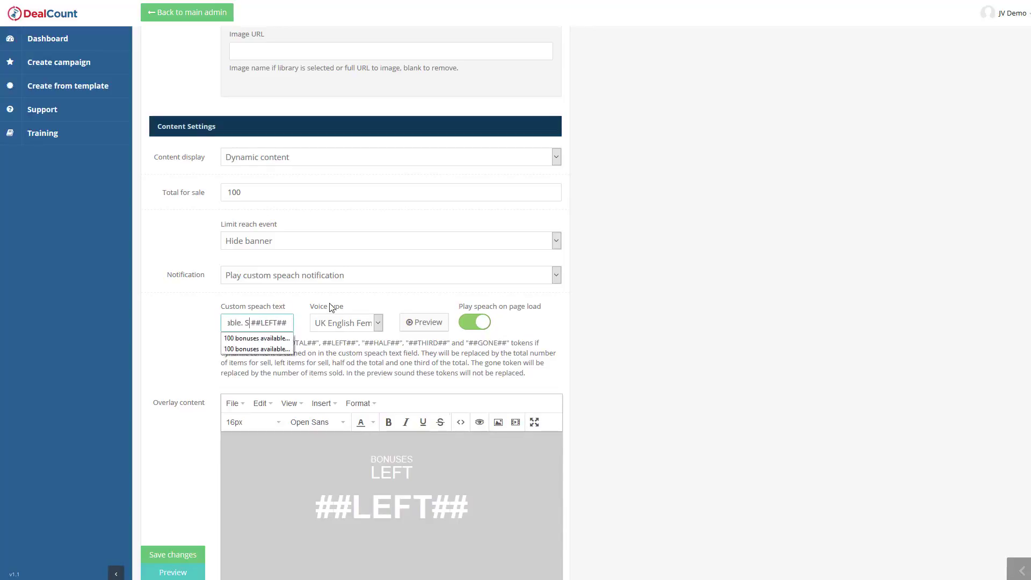
{"action": "key", "text": "BackSpace"}
{"action": "type", "text": "left."}
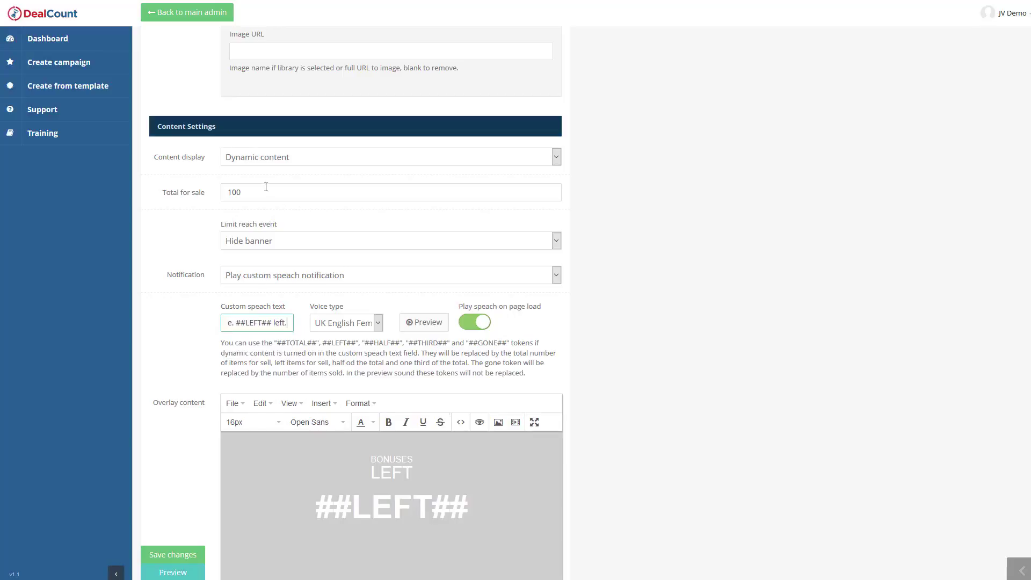
Step: Set the campaign's total for sale to 80
{"action": "key", "text": "BackSpace"}
{"action": "key", "text": "BackSpace"}
{"action": "key", "text": "BackSpace"}
{"action": "type", "text": "80"}
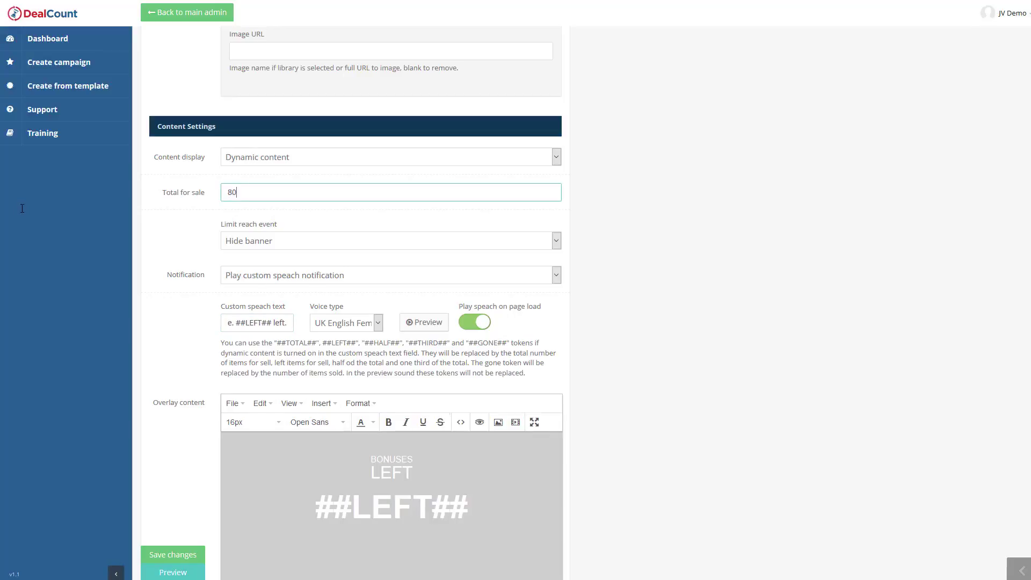
{"action": "left_click", "coordinate": [165, 229]}
Step: Inspect the HTML source code of the overlay content and close it without changes
{"action": "scroll", "coordinate": [182, 268], "scroll_direction": "down", "scroll_amount": 3}
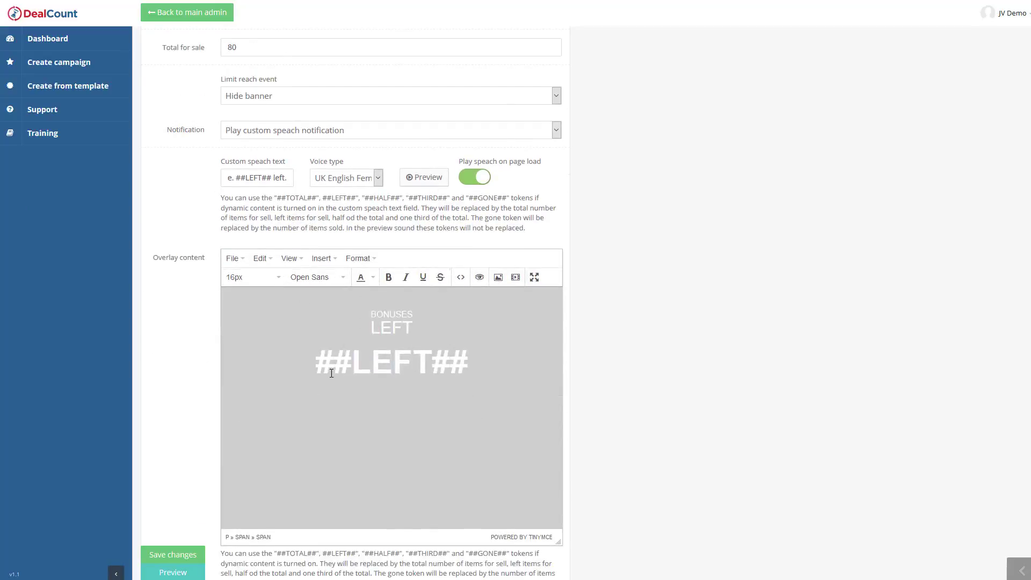
{"action": "left_click", "coordinate": [461, 277]}
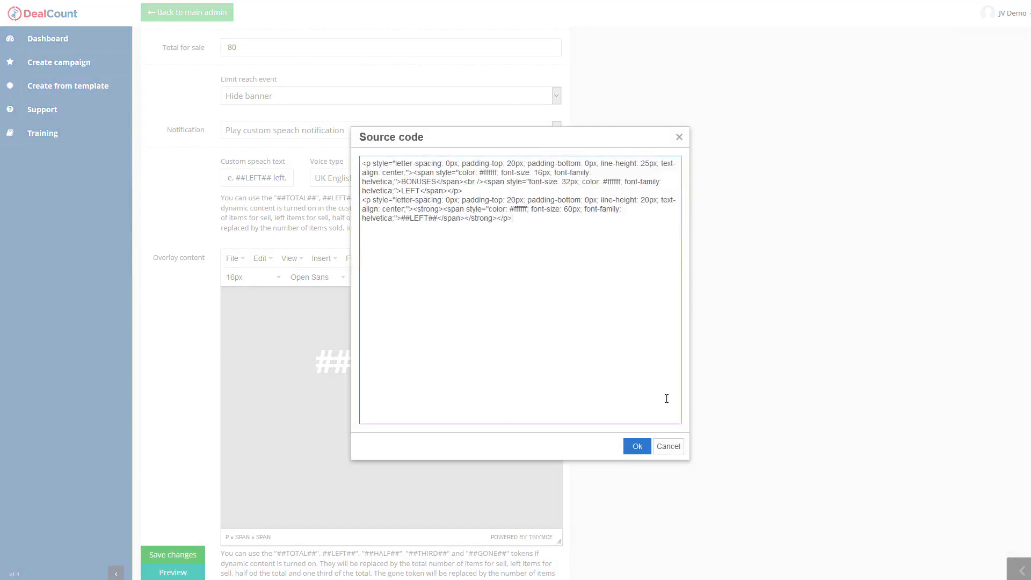
{"action": "left_click", "coordinate": [676, 450]}
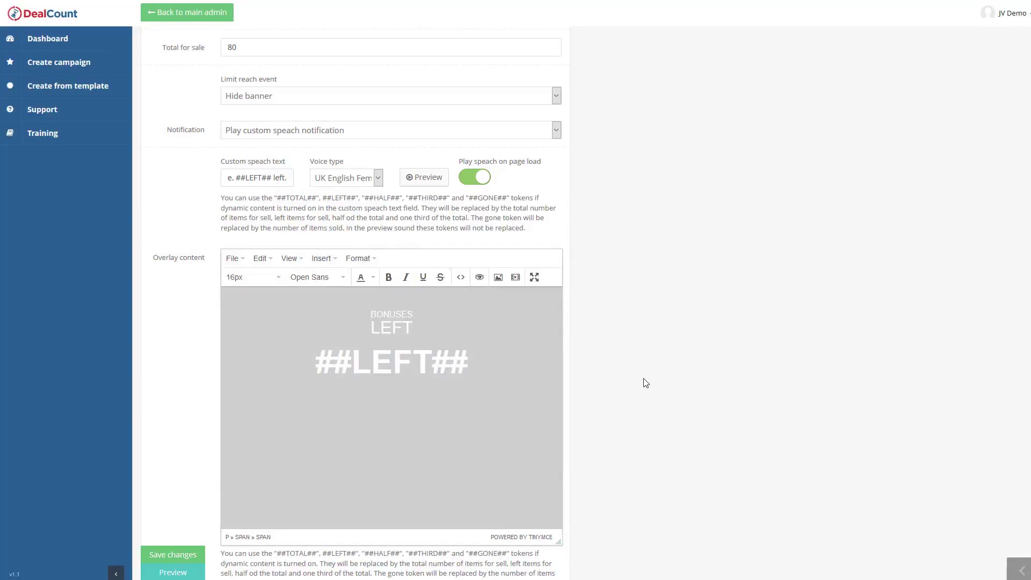
Step: Inspect the logo type and special display options, keeping Upload logo and No special display
{"action": "scroll", "coordinate": [599, 368], "scroll_direction": "down", "scroll_amount": 1}
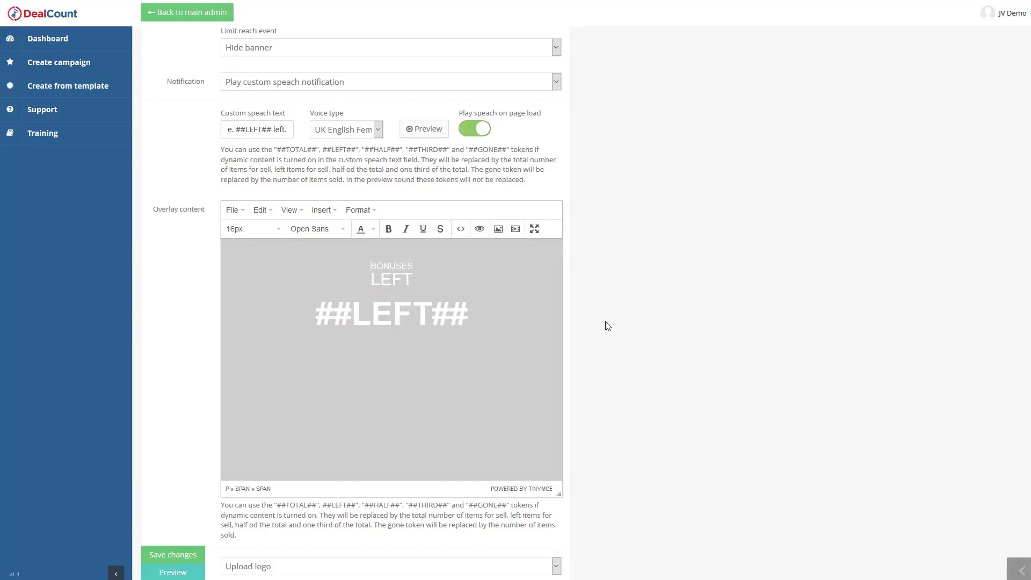
{"action": "scroll", "coordinate": [333, 258], "scroll_direction": "down", "scroll_amount": 3}
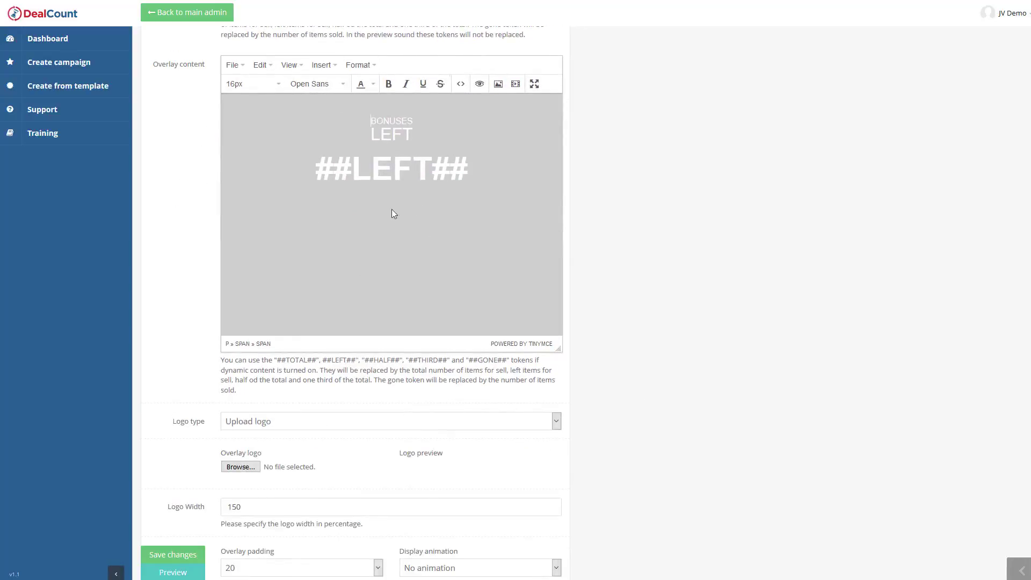
{"action": "scroll", "coordinate": [403, 343], "scroll_direction": "down", "scroll_amount": 2}
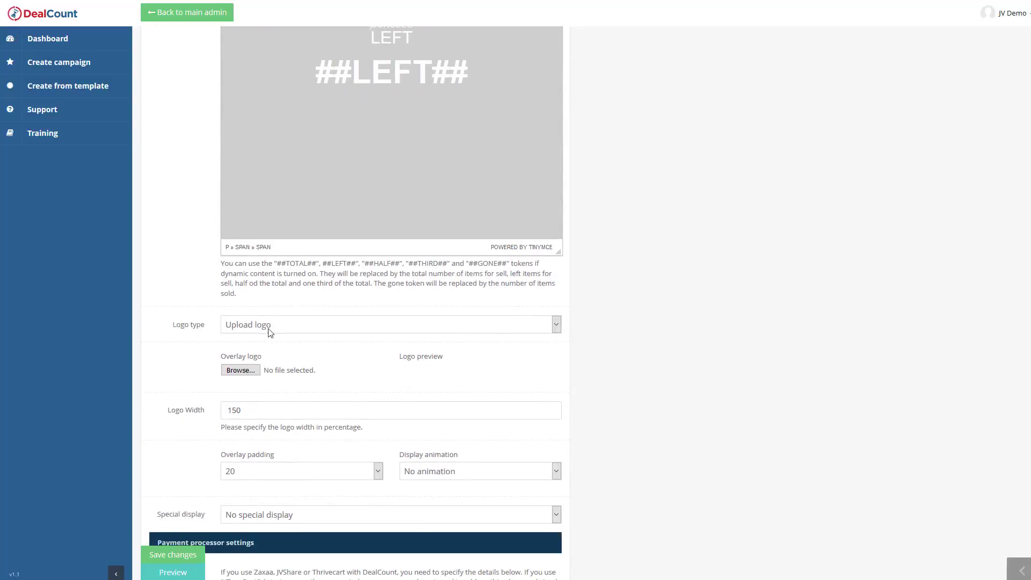
{"action": "left_click", "coordinate": [269, 329]}
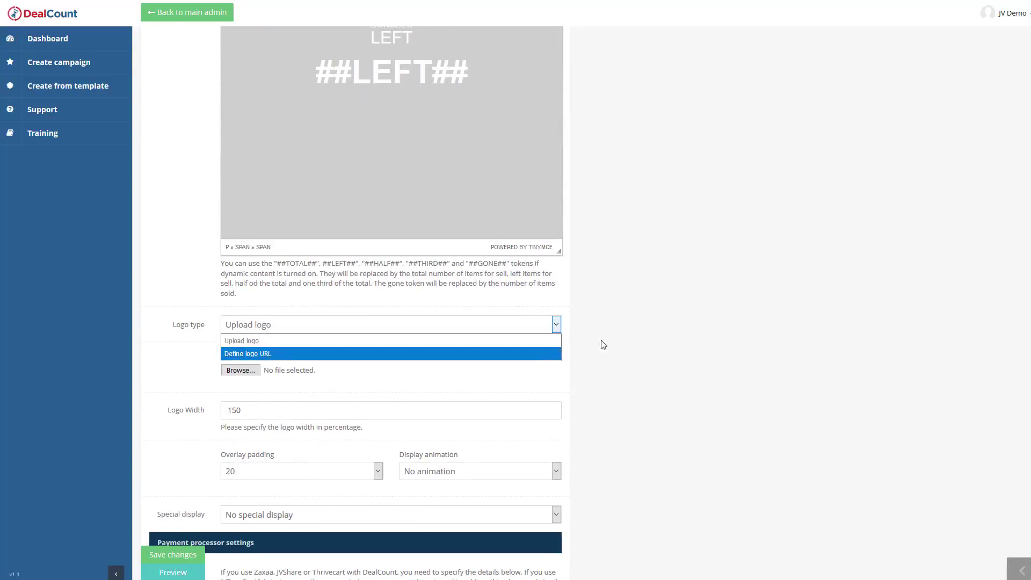
{"action": "left_click", "coordinate": [648, 328]}
{"action": "scroll", "coordinate": [403, 403], "scroll_direction": "down", "scroll_amount": 3}
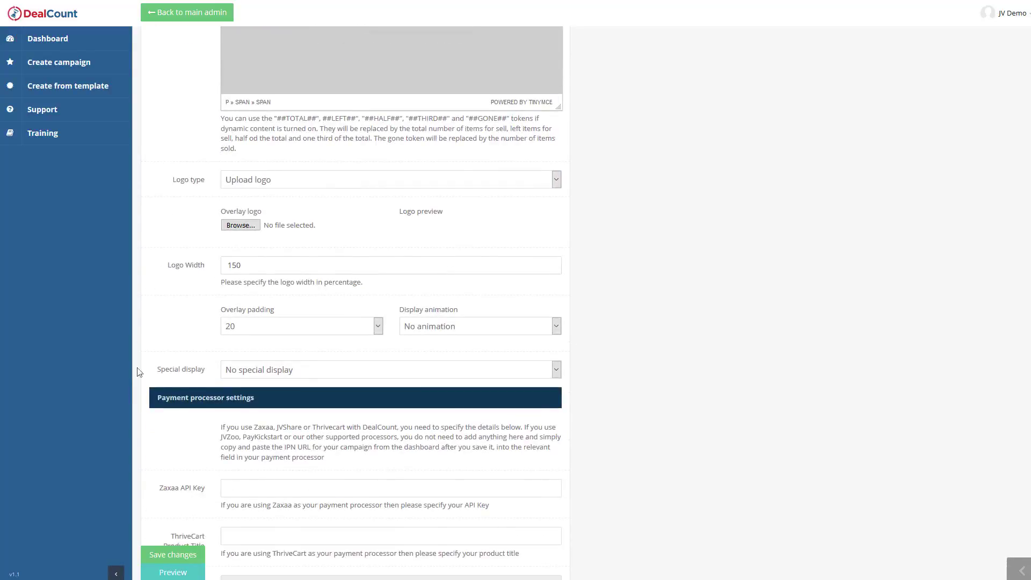
{"action": "left_click", "coordinate": [248, 375]}
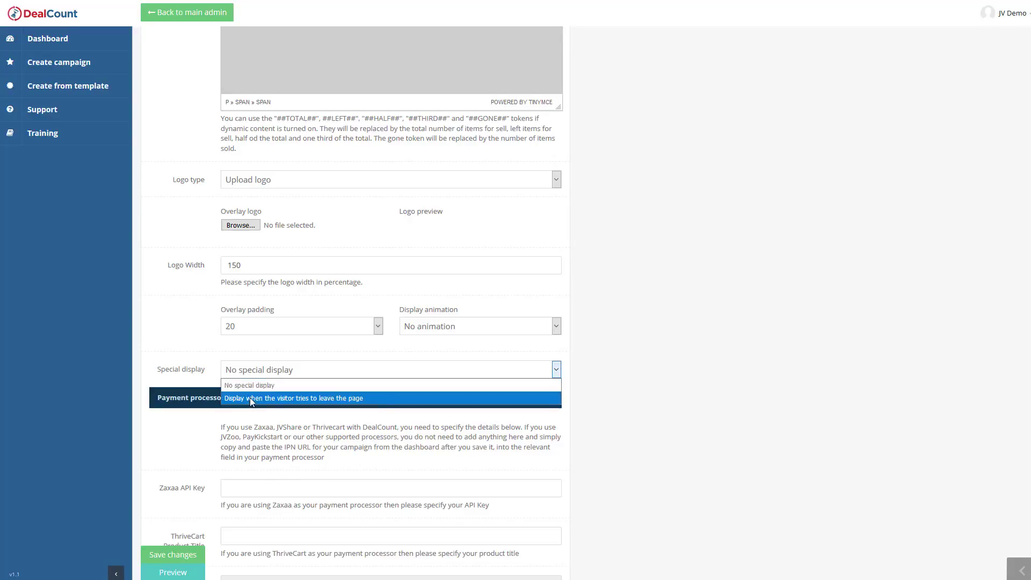
{"action": "left_click", "coordinate": [634, 359]}
{"action": "scroll", "coordinate": [200, 370], "scroll_direction": "down", "scroll_amount": 3}
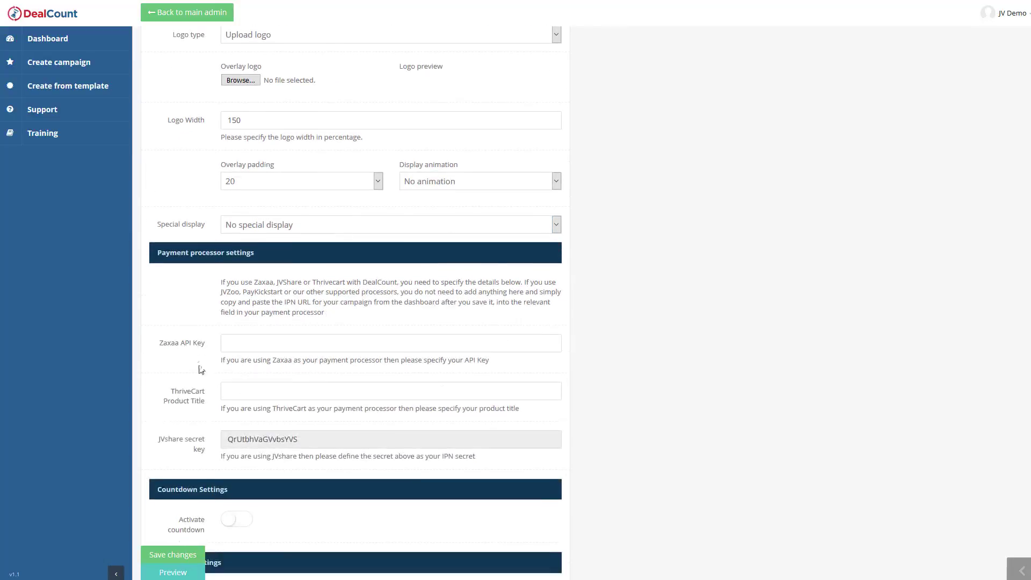
Step: Activate the countdown to review its date, style and countdown event options, and deactivate it again
{"action": "scroll", "coordinate": [180, 437], "scroll_direction": "down", "scroll_amount": 2}
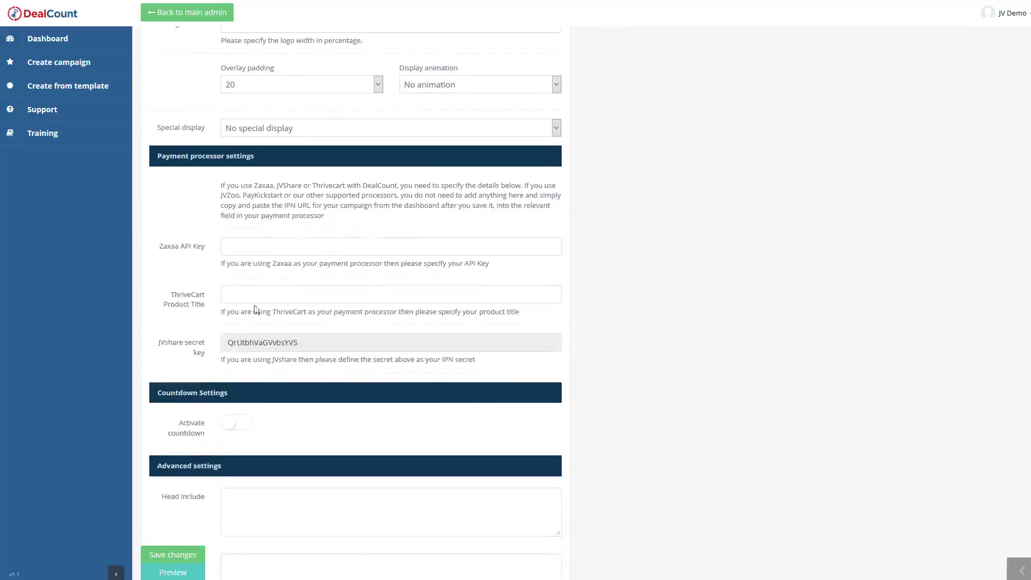
{"action": "scroll", "coordinate": [255, 310], "scroll_direction": "down", "scroll_amount": 4}
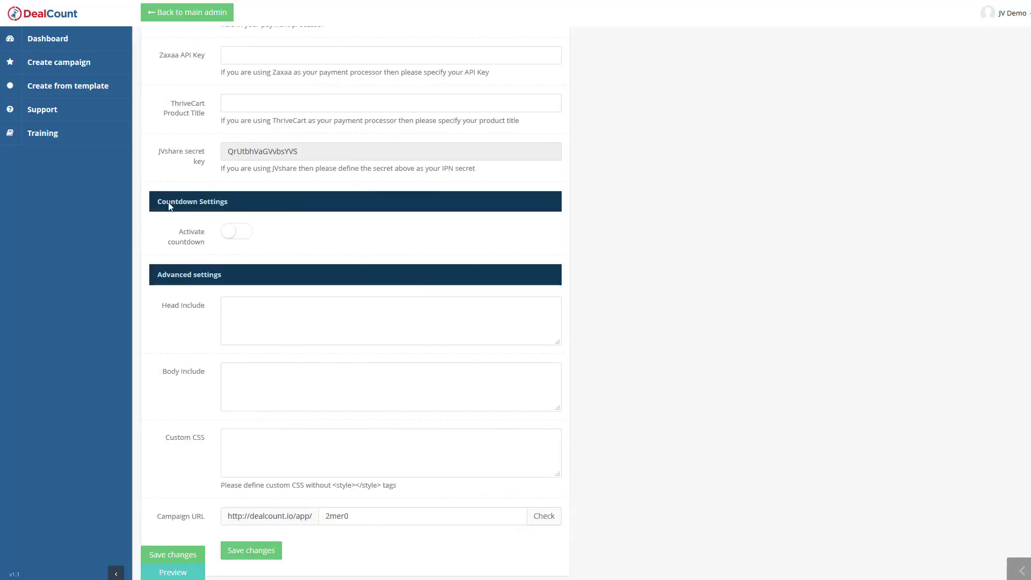
{"action": "left_click", "coordinate": [237, 234]}
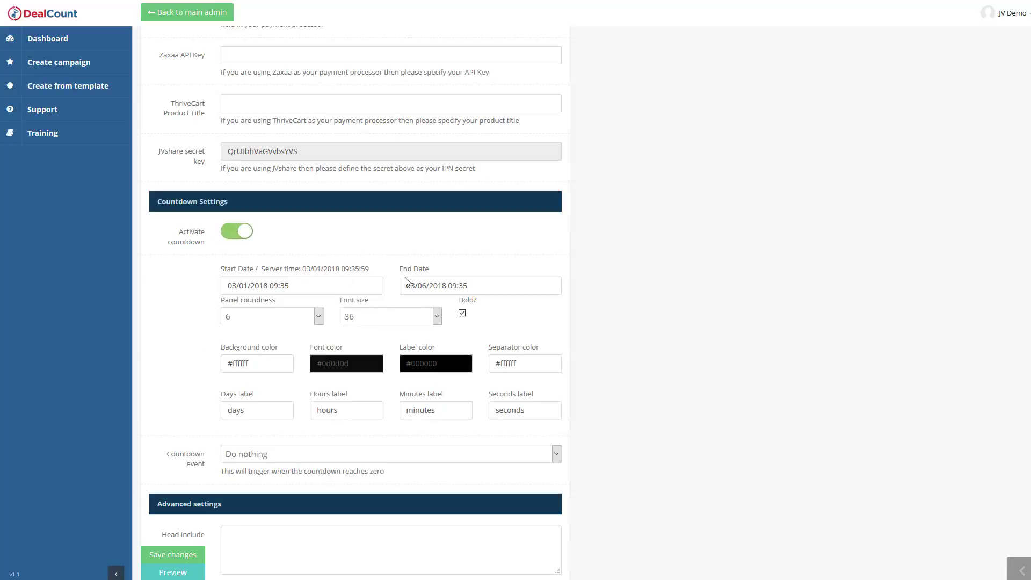
{"action": "left_click", "coordinate": [258, 364]}
{"action": "key", "text": "Tab"}
{"action": "scroll", "coordinate": [645, 339], "scroll_direction": "down", "scroll_amount": 2}
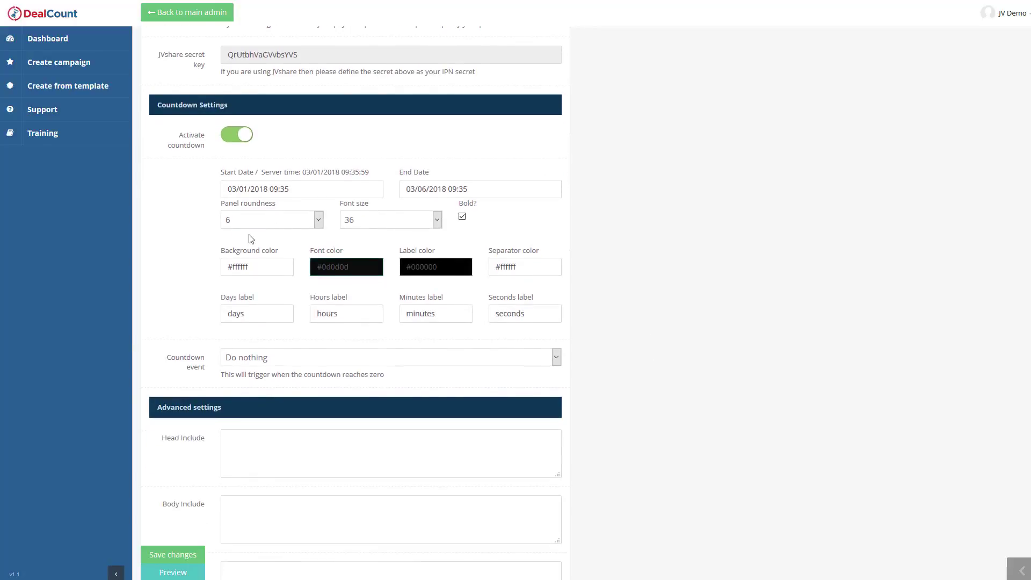
{"action": "left_click", "coordinate": [265, 359]}
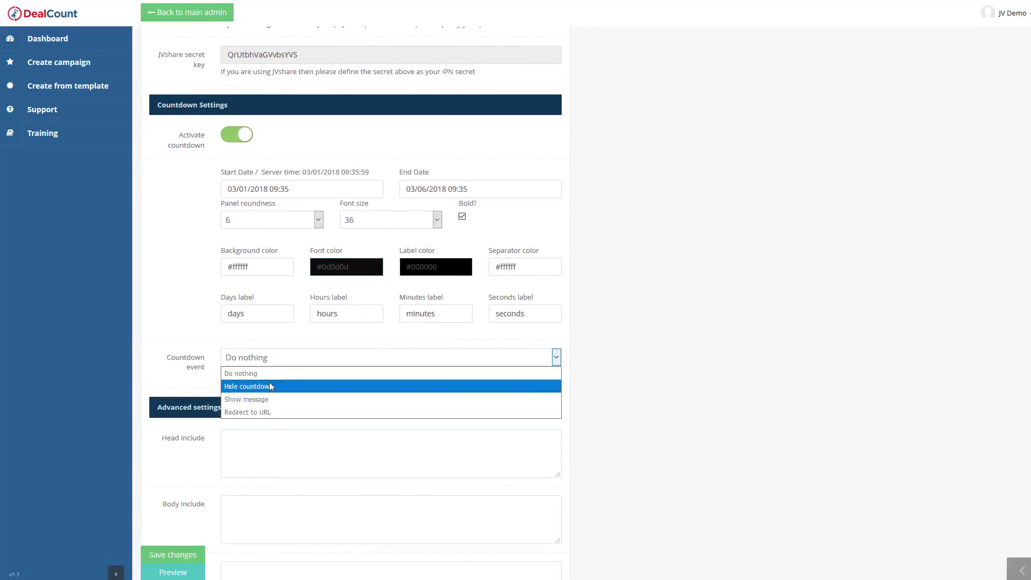
{"action": "left_click", "coordinate": [237, 136]}
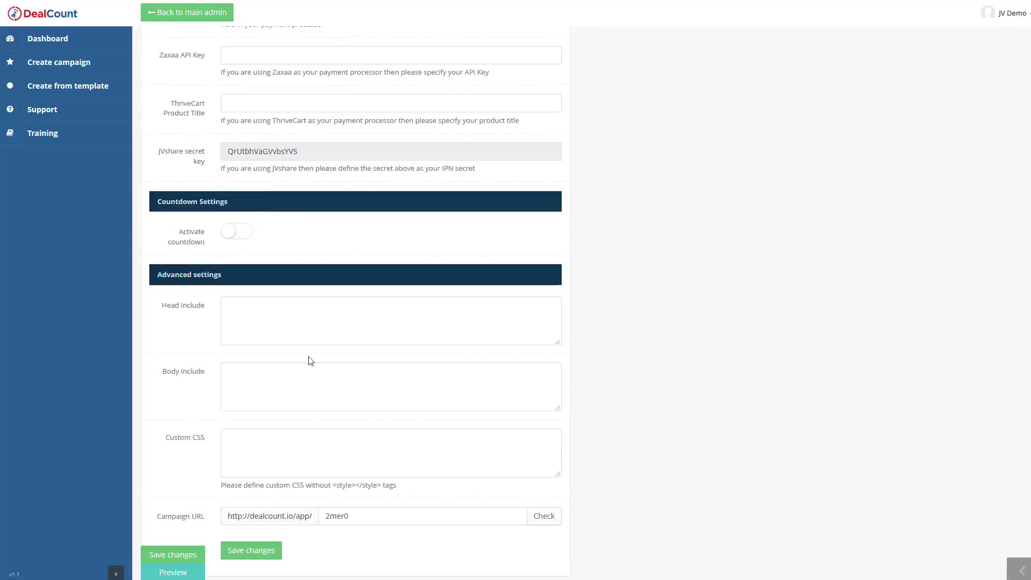
Step: Set the campaign URL ending to mcdemo, check its availability, and save the campaign changes
{"action": "left_click", "coordinate": [301, 393]}
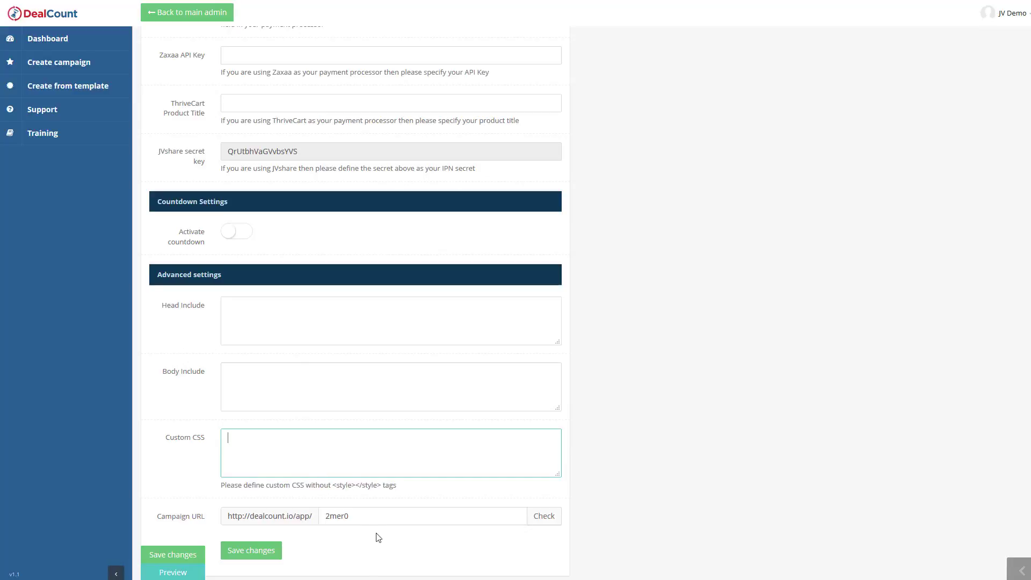
{"action": "double_click", "coordinate": [376, 517]}
{"action": "type", "text": "cdemo"}
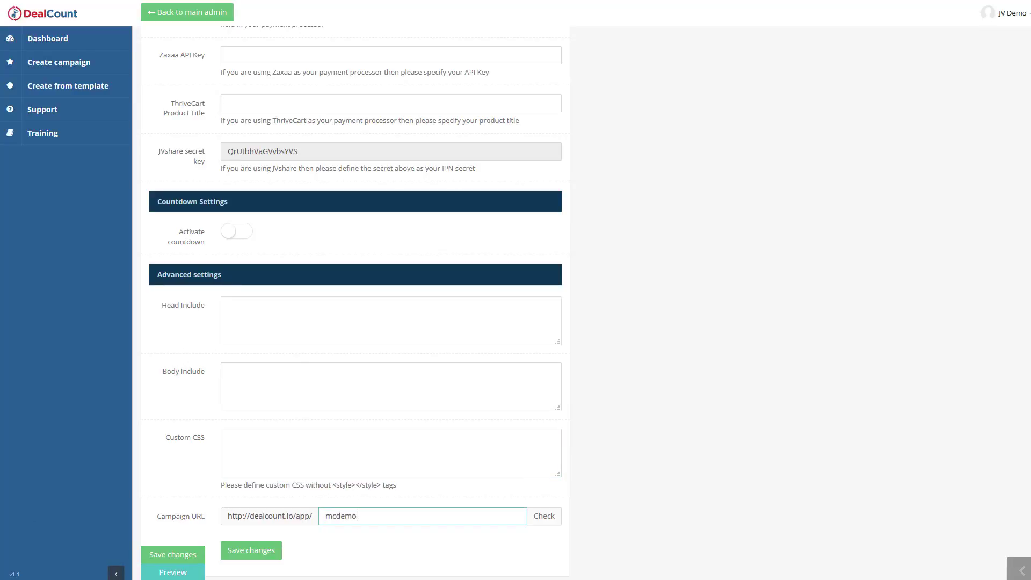
{"action": "left_click", "coordinate": [545, 523]}
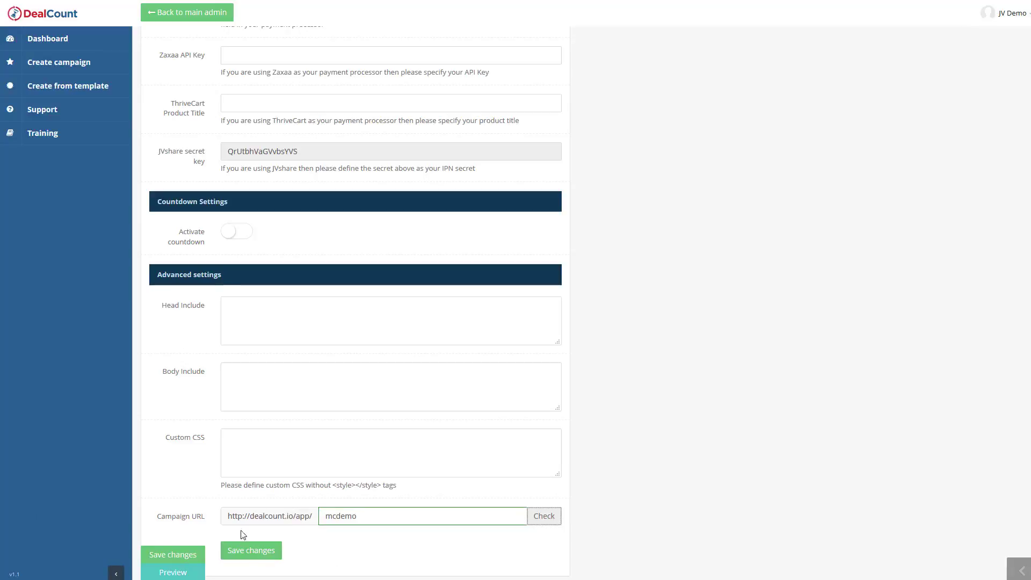
{"action": "left_click", "coordinate": [189, 560]}
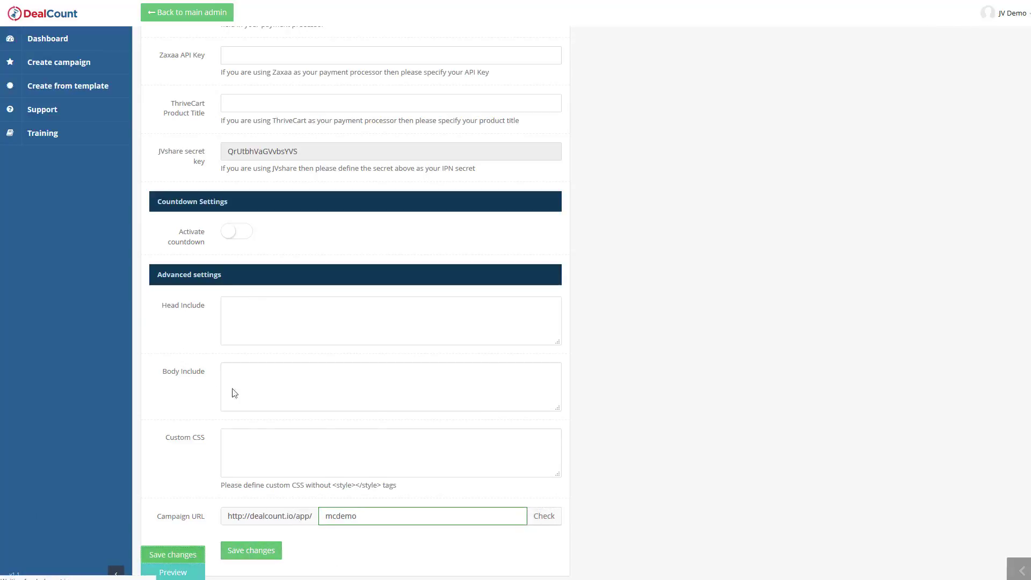
{"action": "scroll", "coordinate": [241, 424], "scroll_direction": "down", "scroll_amount": 1}
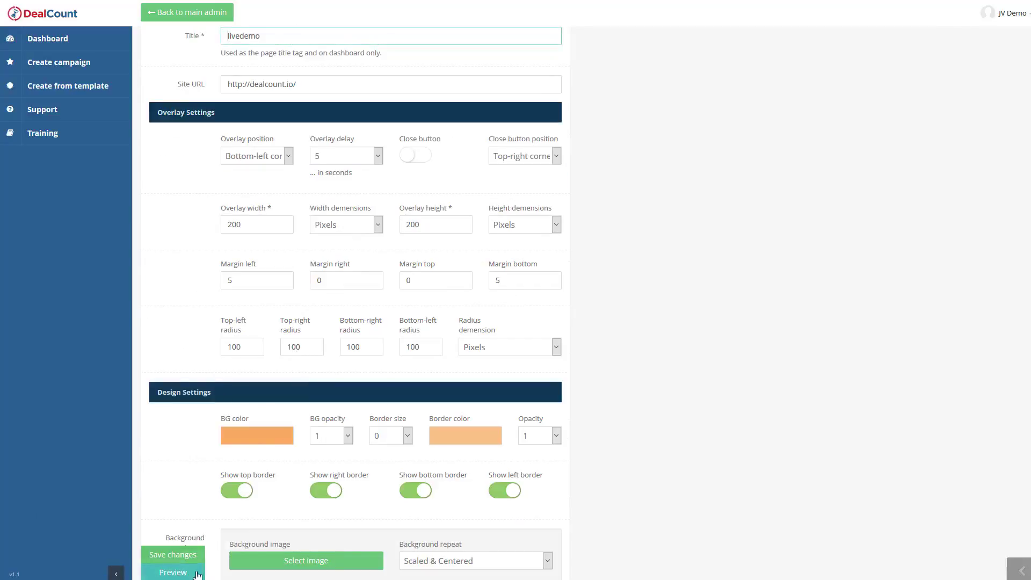